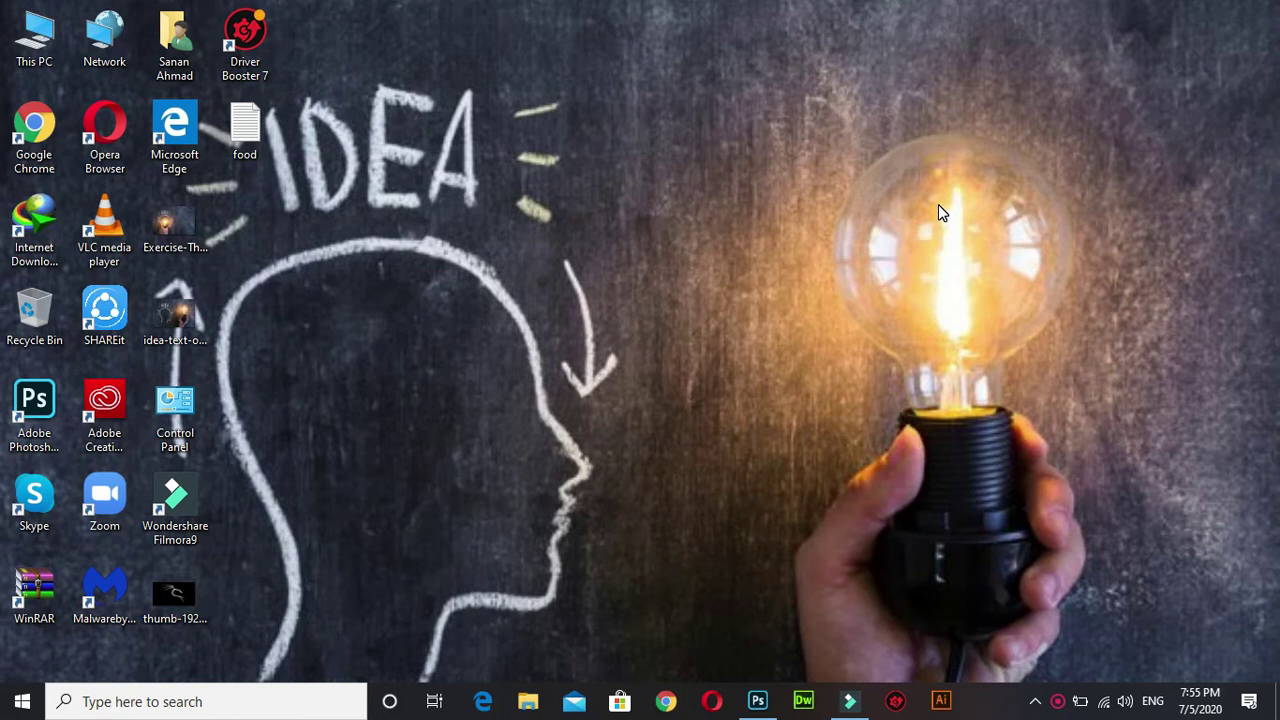
Restore the Photoshop window with the bicycle photo from the taskbar.
click(757, 701)
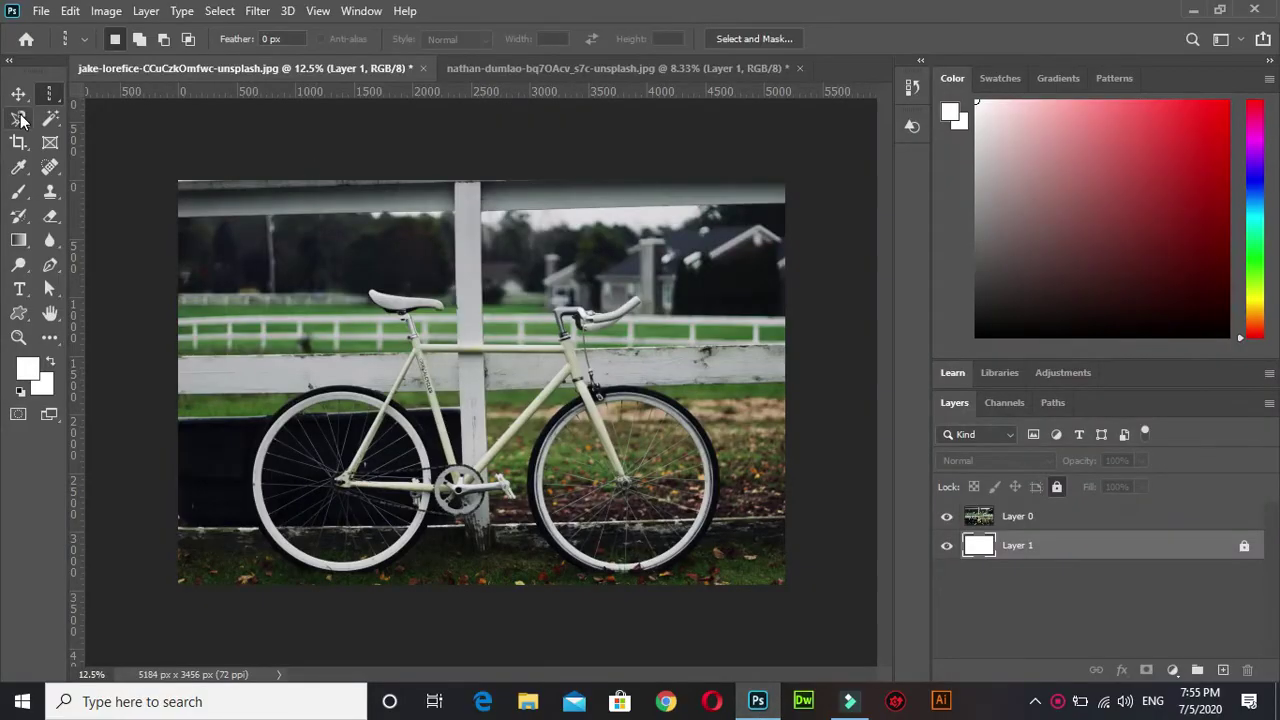
Switch the marquee flyout from Single Column to Rectangular Marquee, then pick the Move tool.
right_click(52, 91)
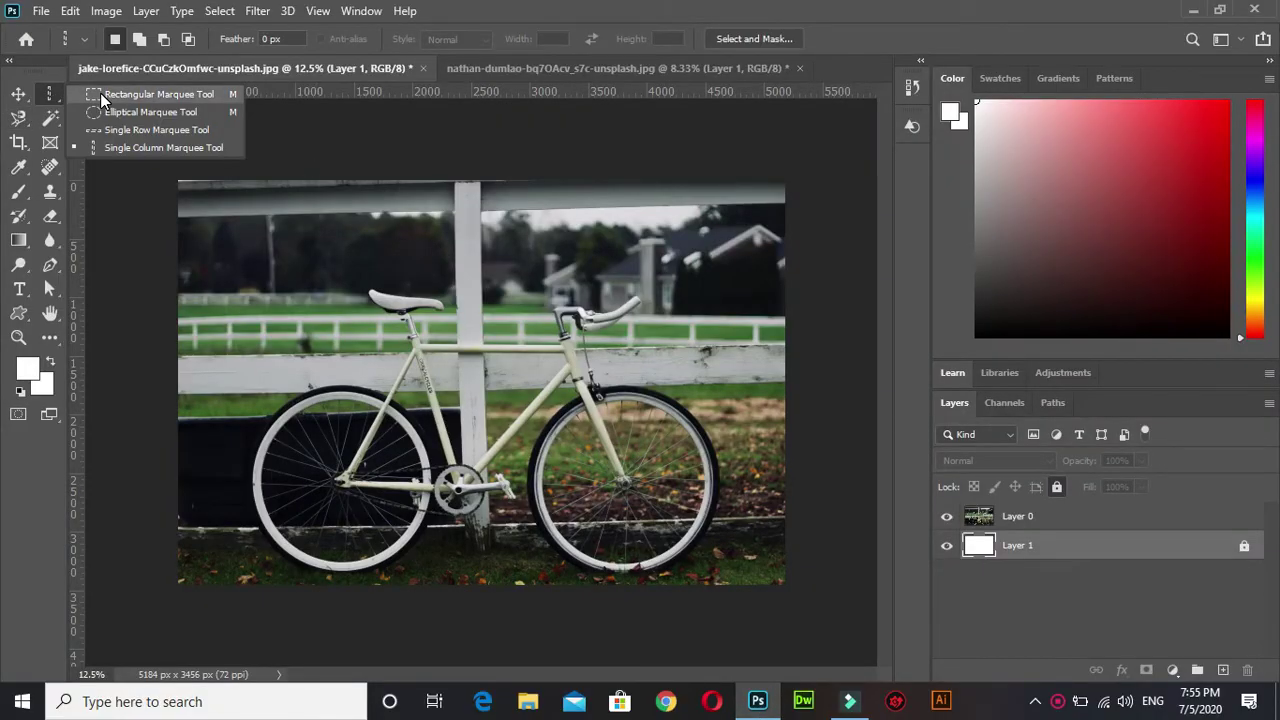
click(100, 93)
right_click(52, 94)
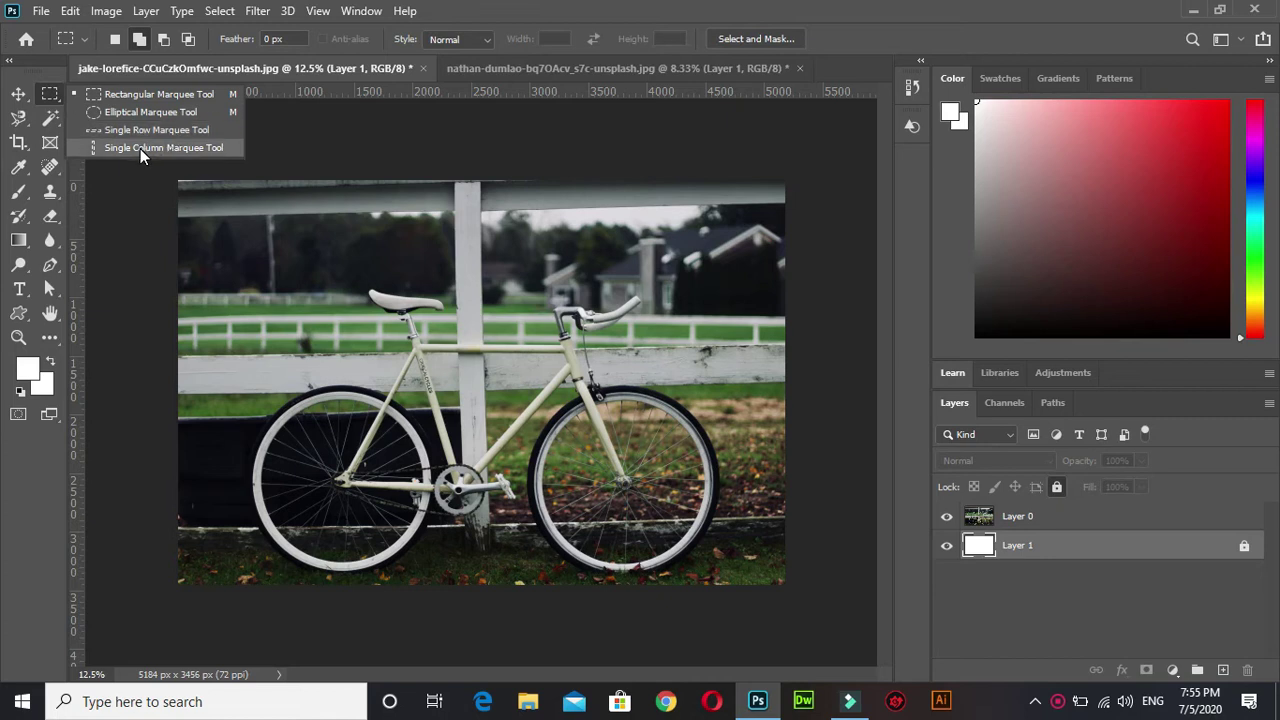
click(51, 90)
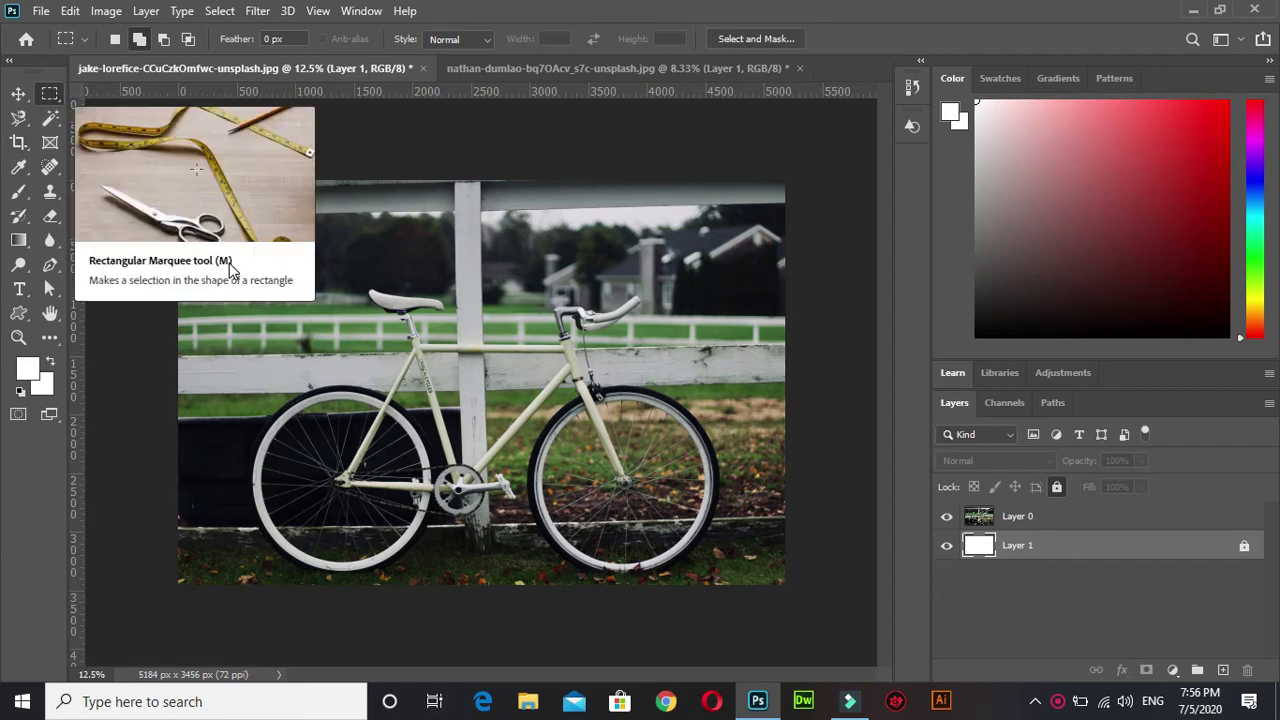
click(17, 95)
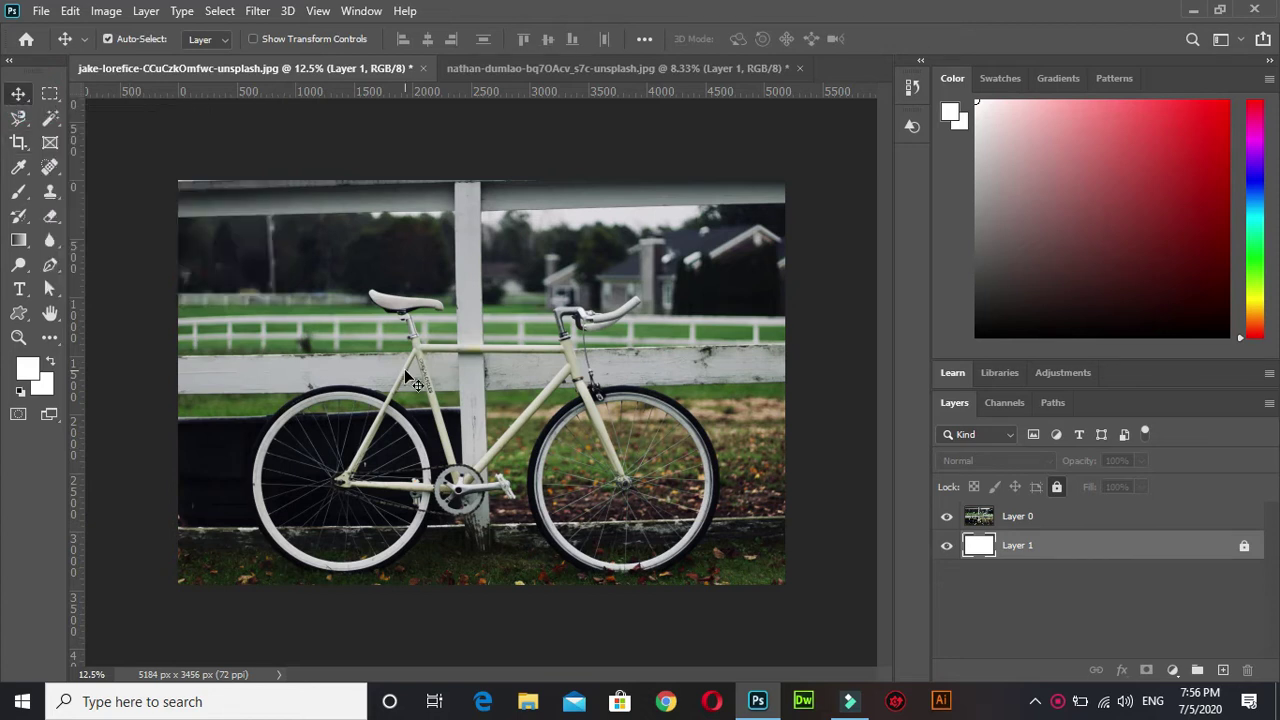
Return to the Rectangular Marquee with M and make Layer 0 the active layer.
key(m)
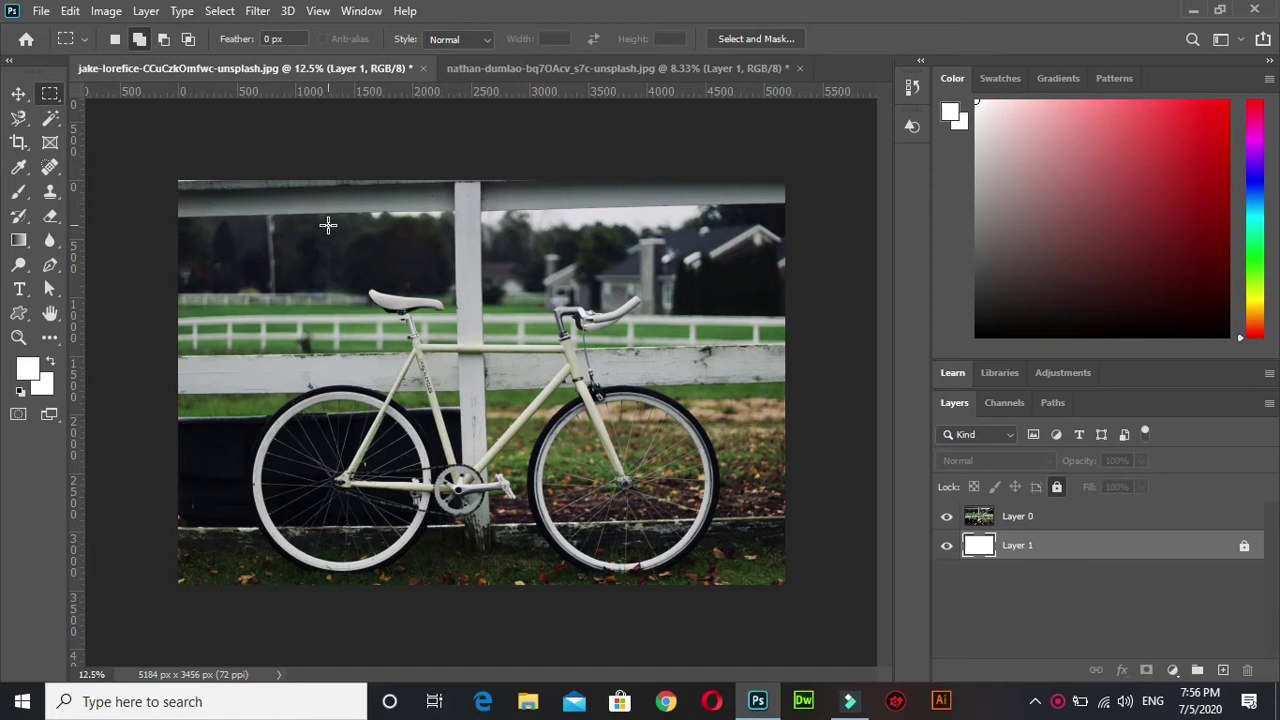
right_click(55, 90)
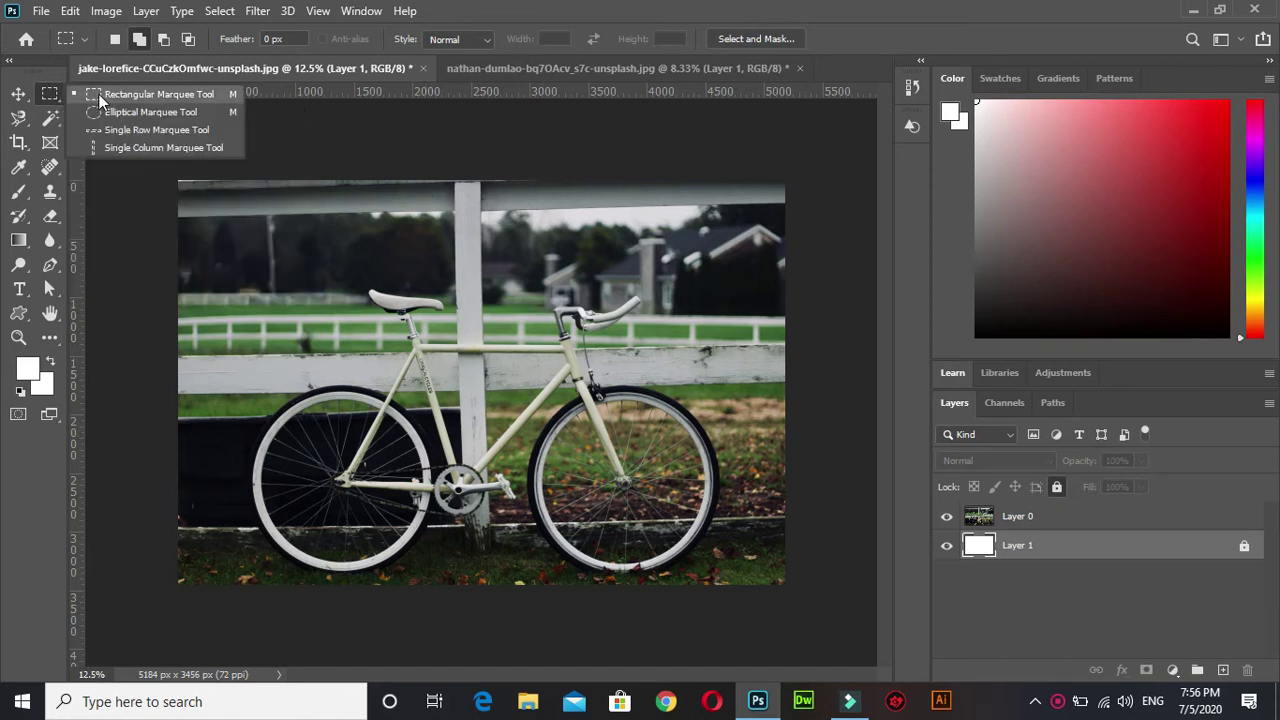
click(103, 96)
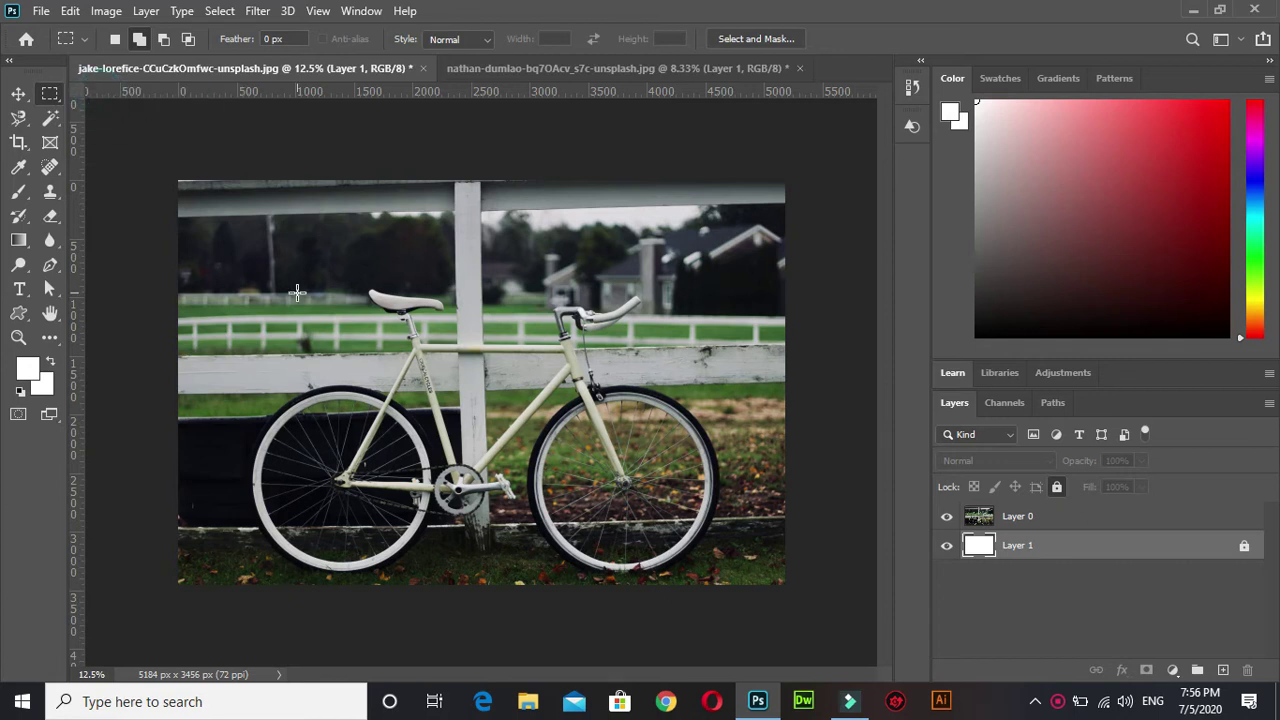
click(1047, 518)
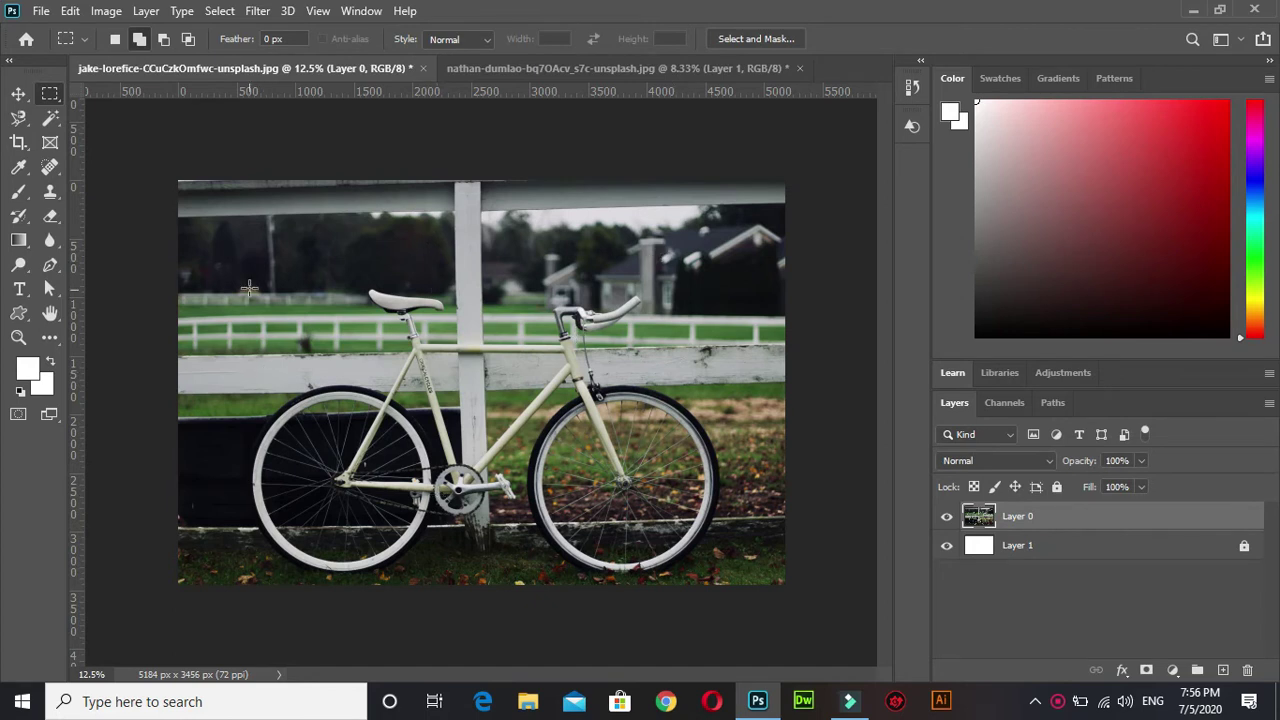
Select a rectangle around the bicycle, delete it, and toggle Layer 1's visibility to reveal transparency.
mouse_move(232, 281)
mouse_down()
mouse_move(732, 539)
mouse_move(737, 580)
mouse_up()
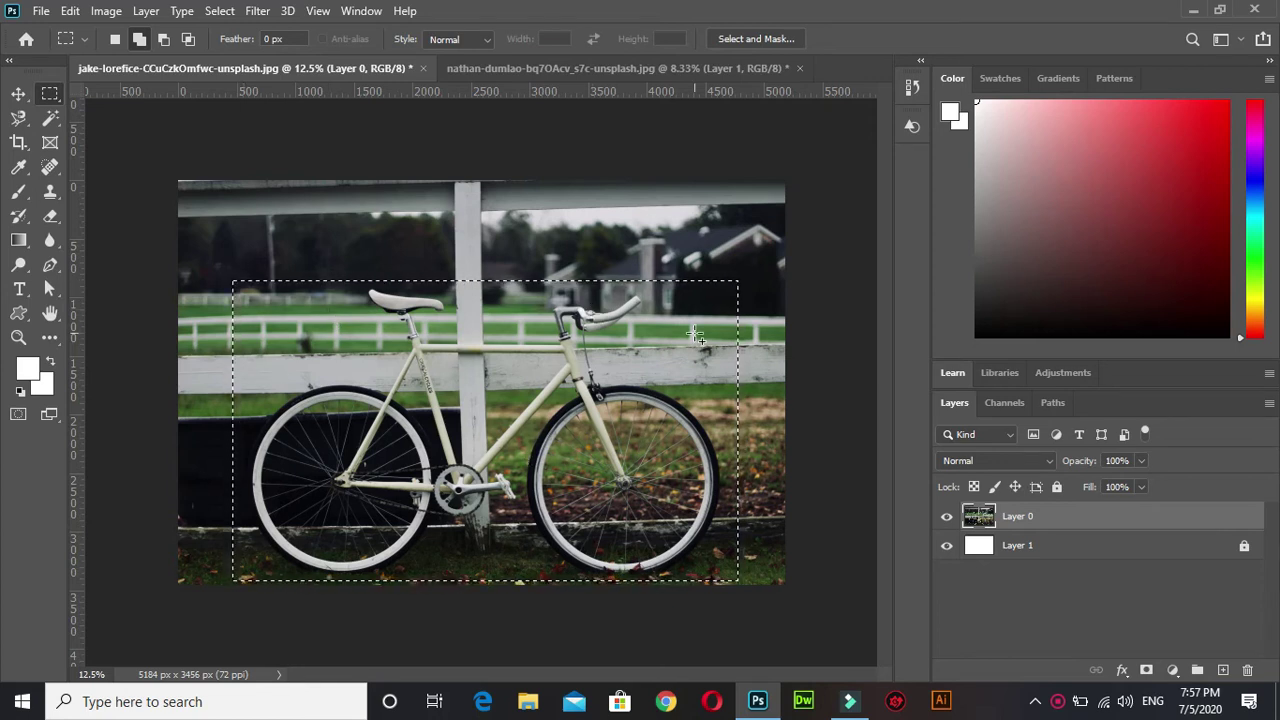
key(Delete)
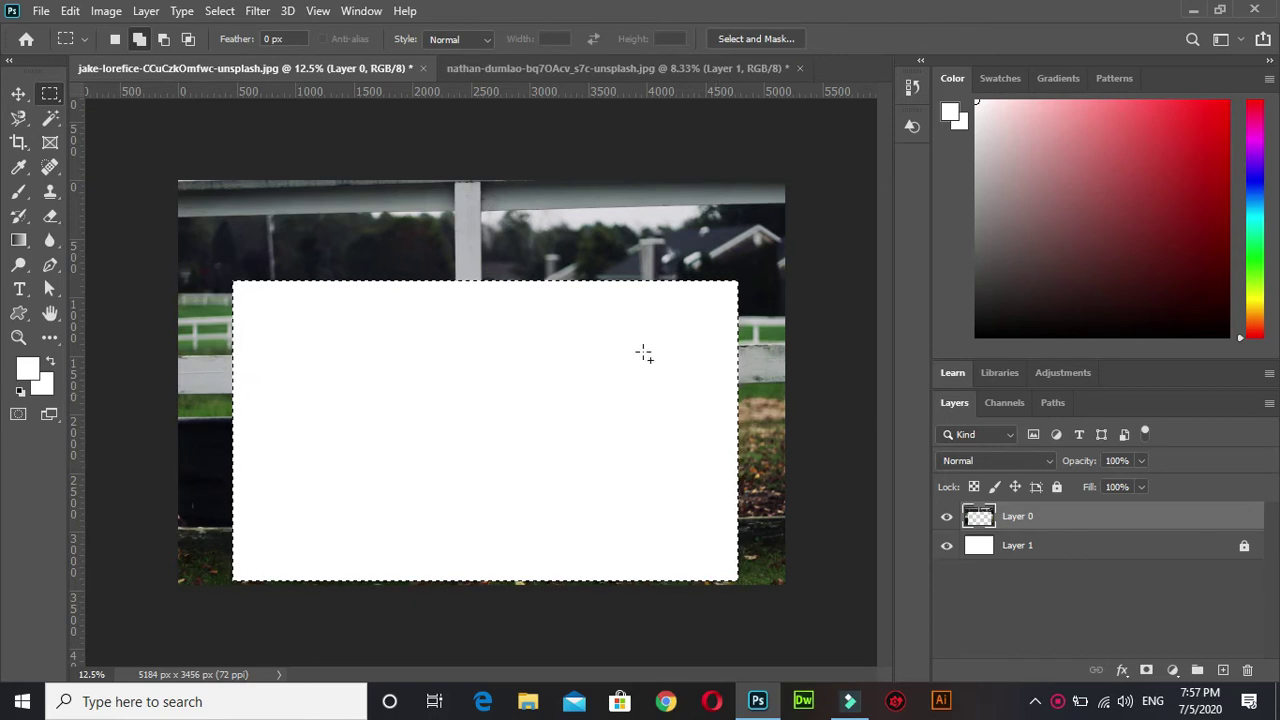
click(1030, 550)
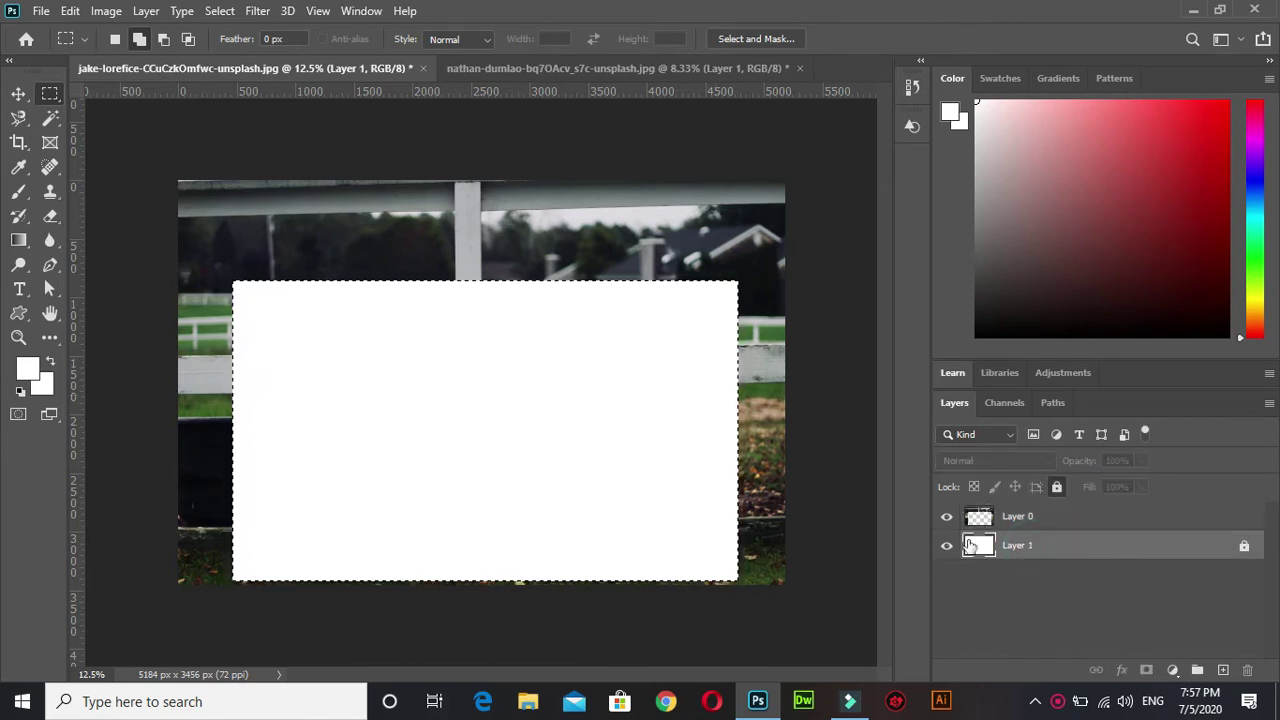
click(1027, 518)
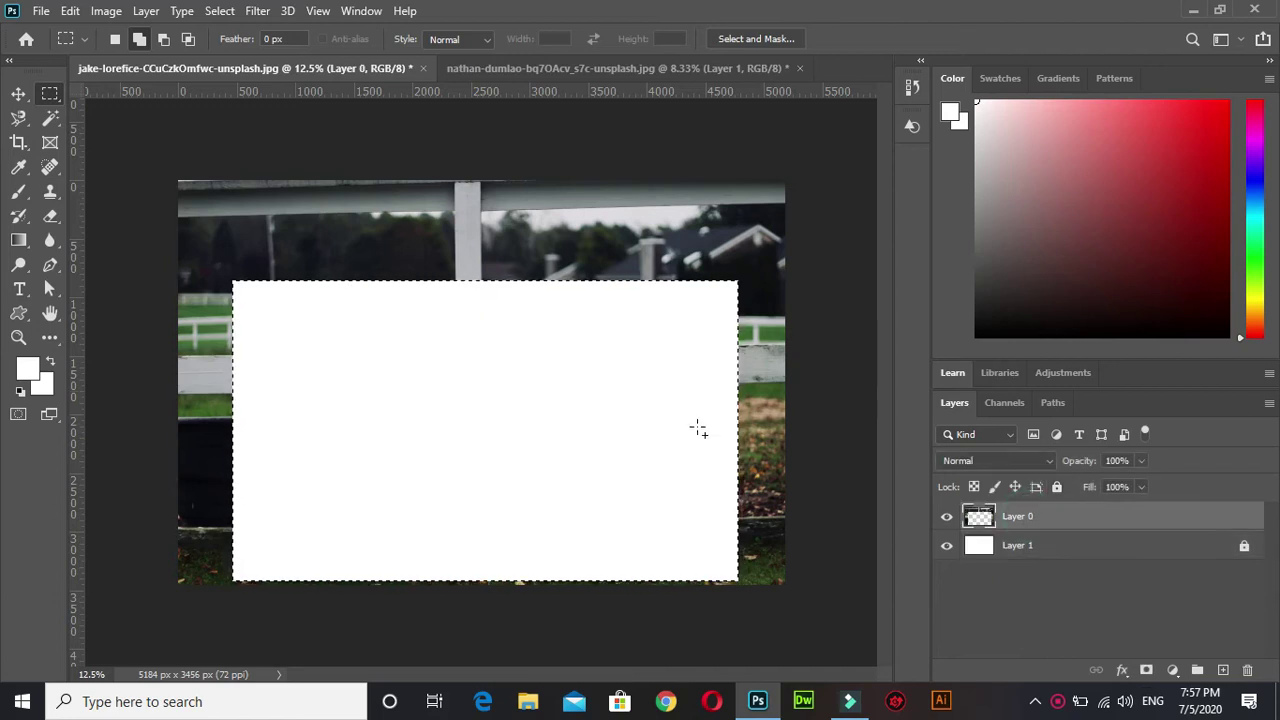
click(946, 546)
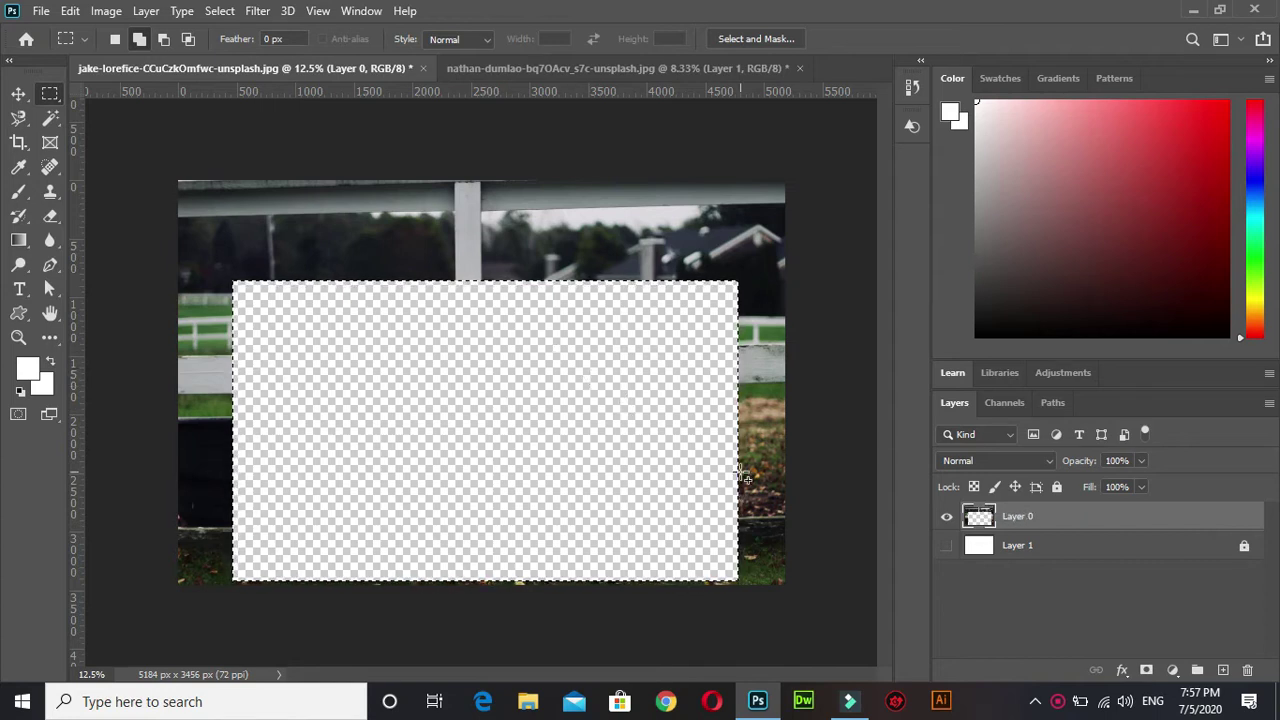
click(947, 546)
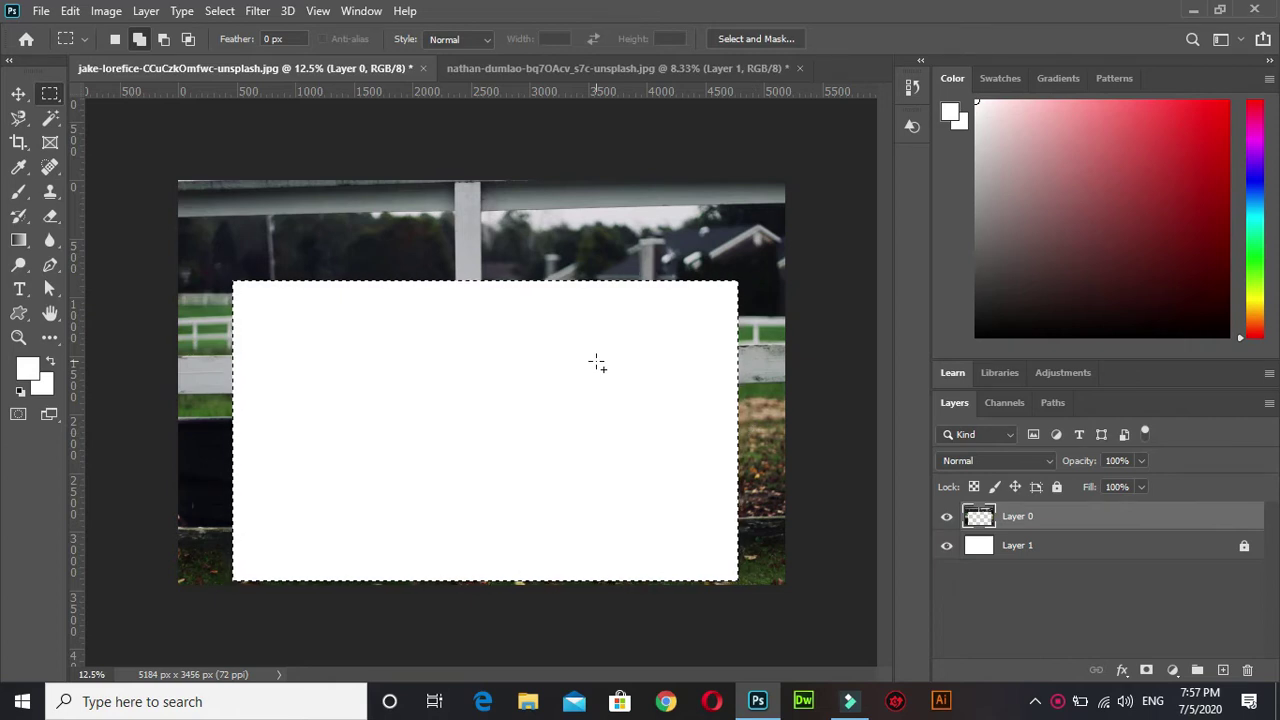
Undo the deletion, then cut the rectangle and paste it as new Layer 2.
key(ctrl+z)
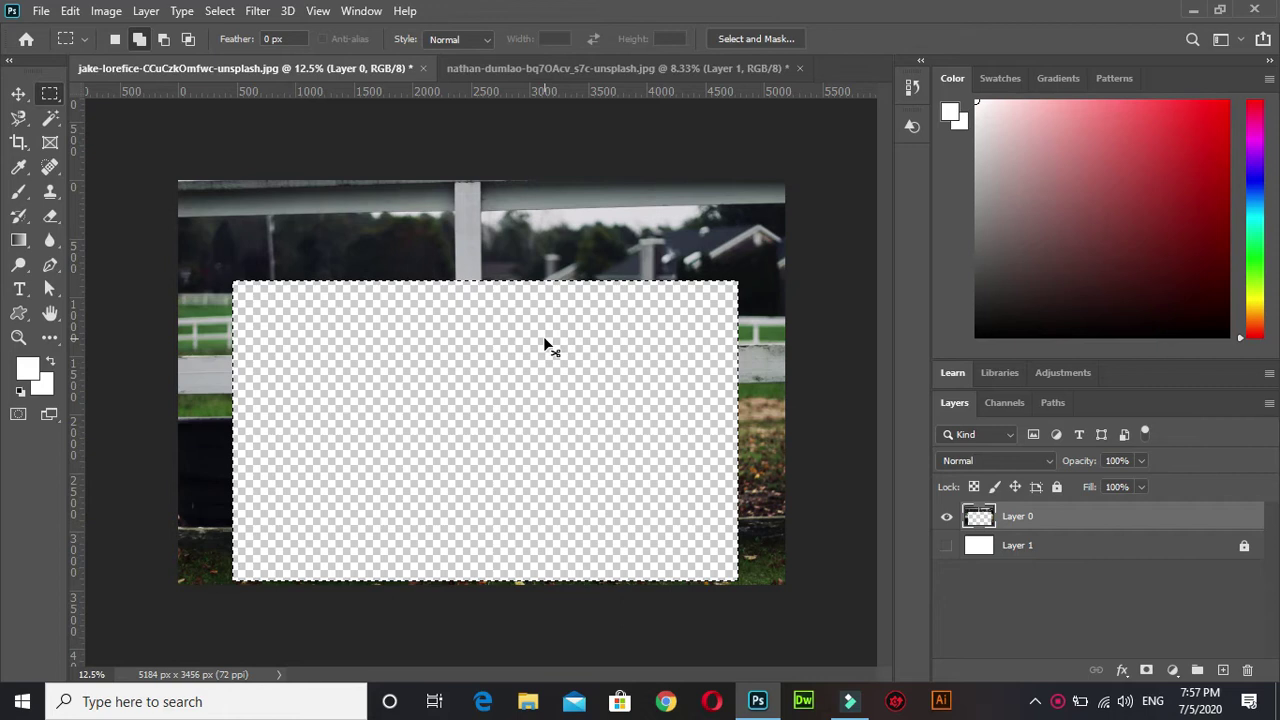
key(ctrl+shift+z)
key(ctrl+z)
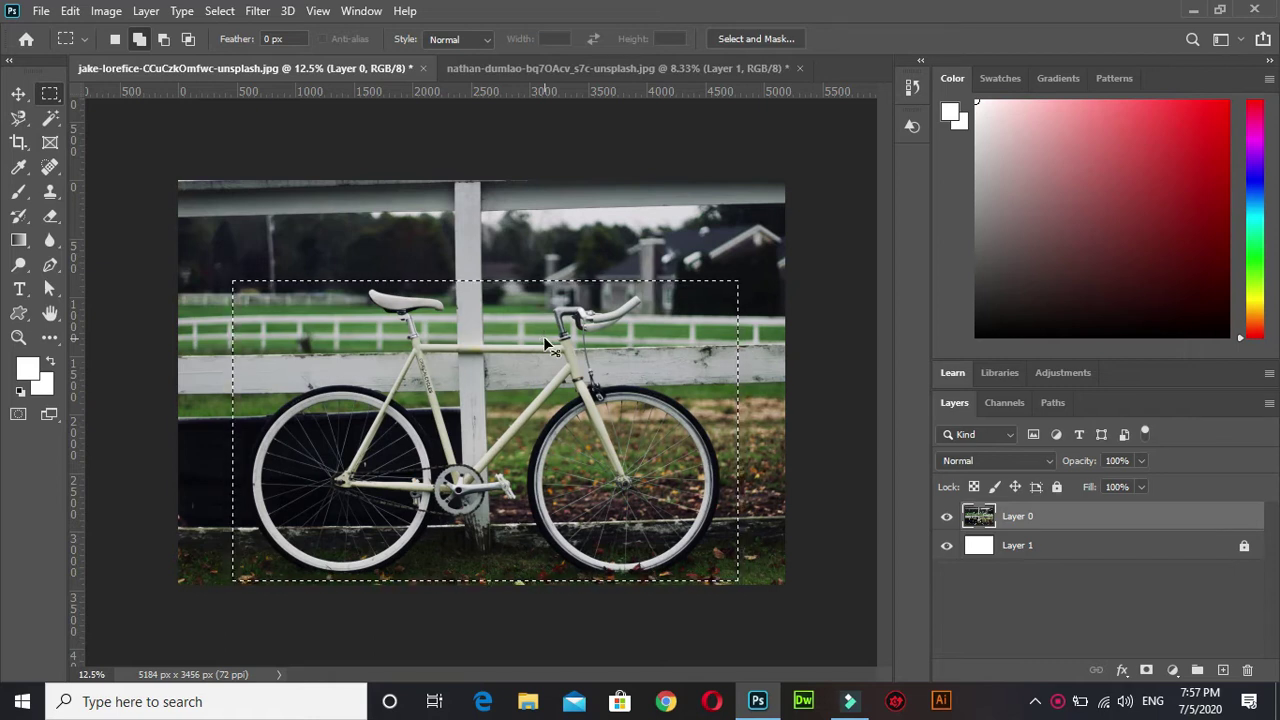
key(ctrl+x)
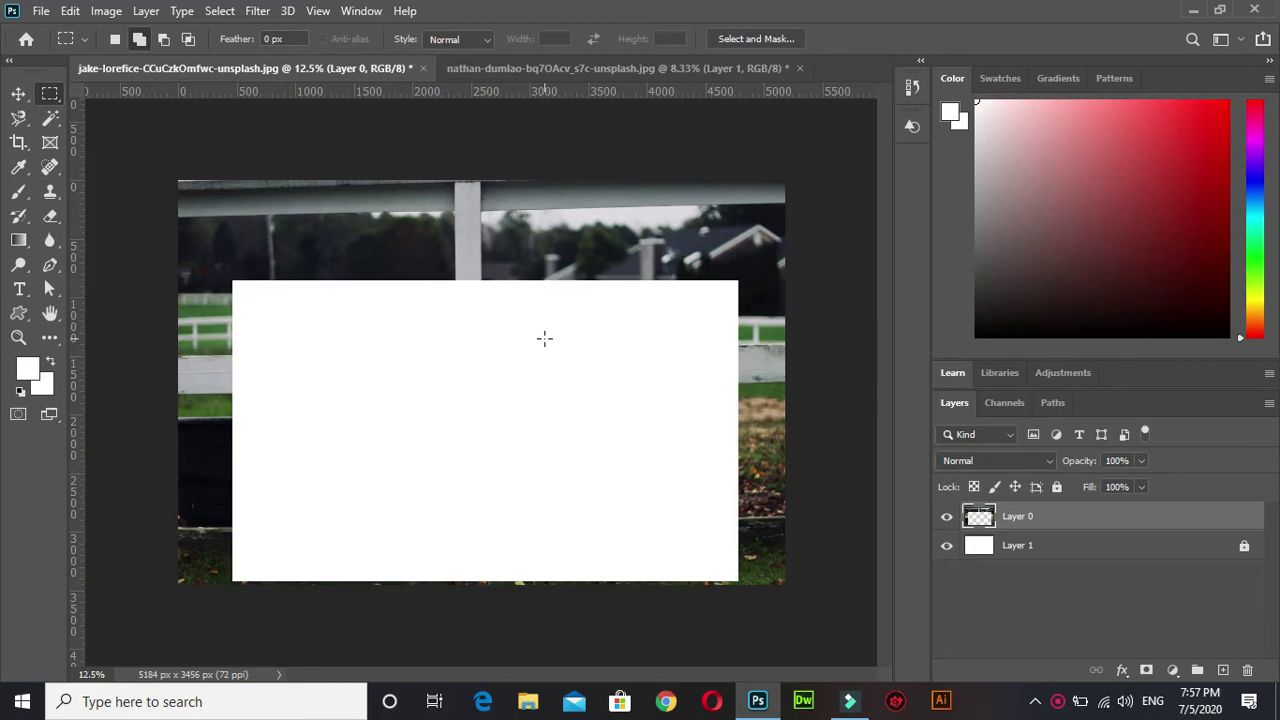
key(ctrl+v)
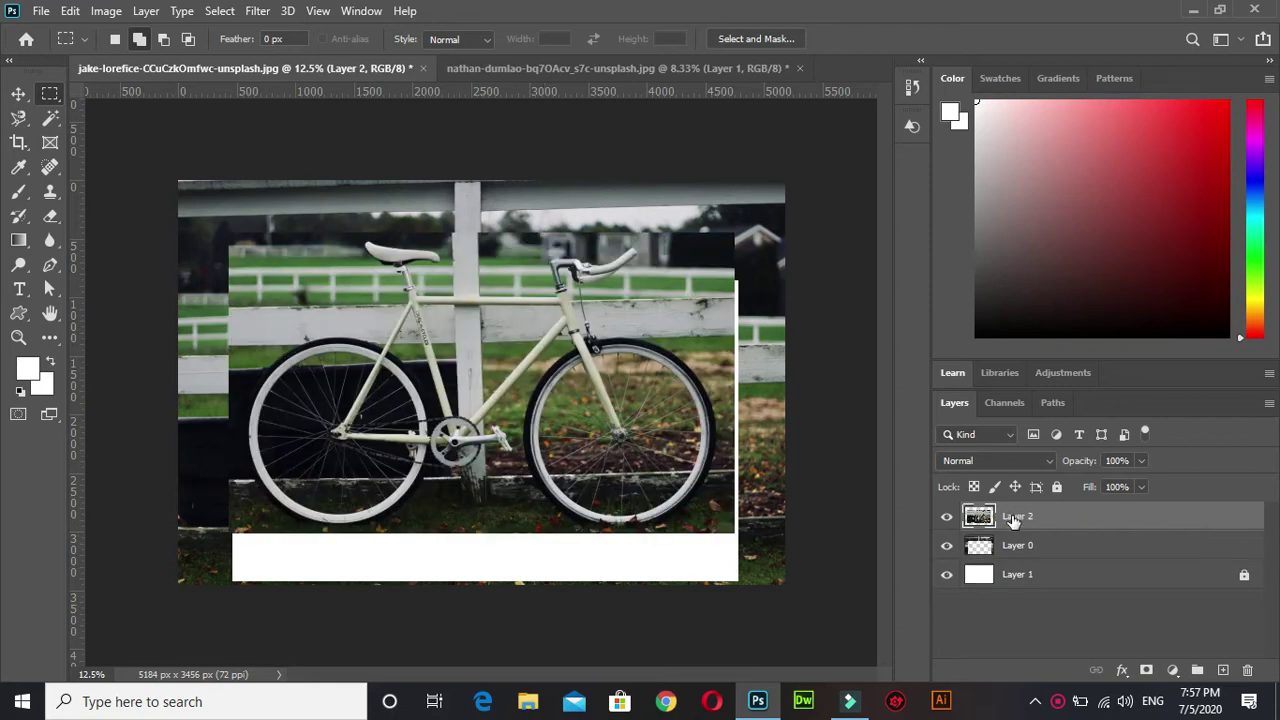
Move the pasted bicycle layer with the Move tool, then undo back to before the paste.
click(18, 93)
mouse_move(484, 396)
mouse_down()
mouse_move(521, 458)
mouse_move(493, 451)
mouse_up()
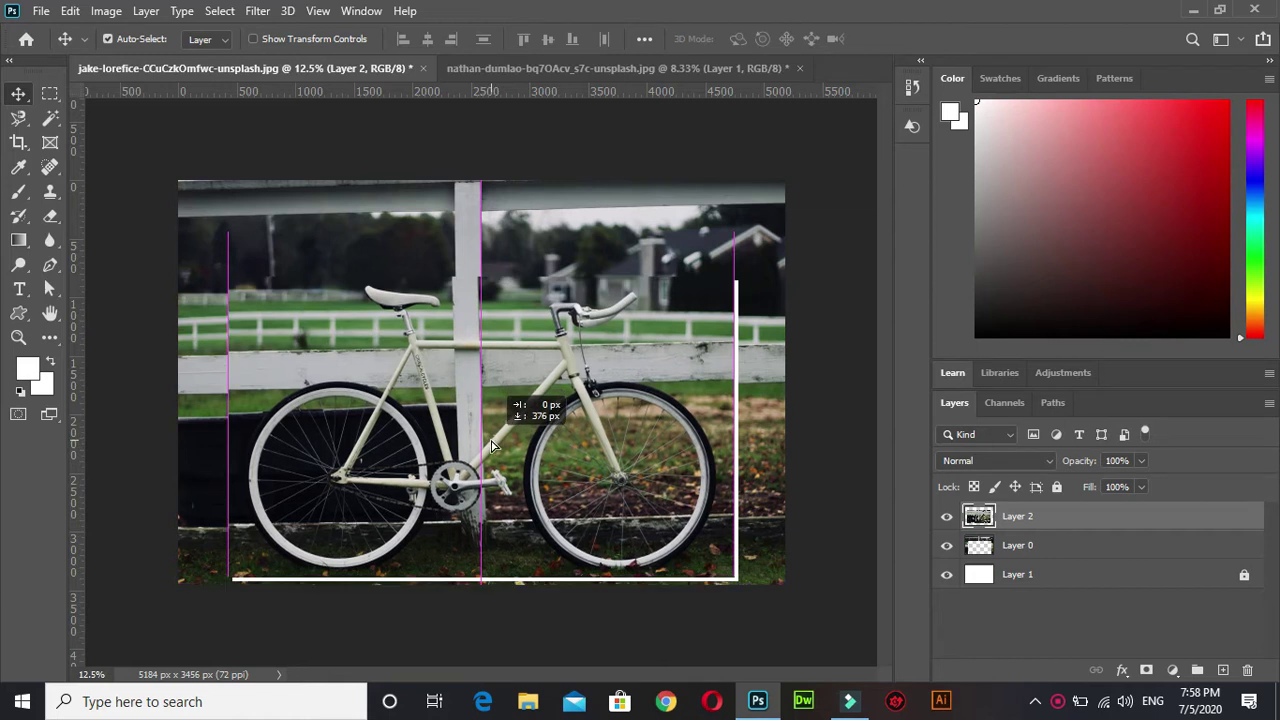
drag(493, 451, 489, 447)
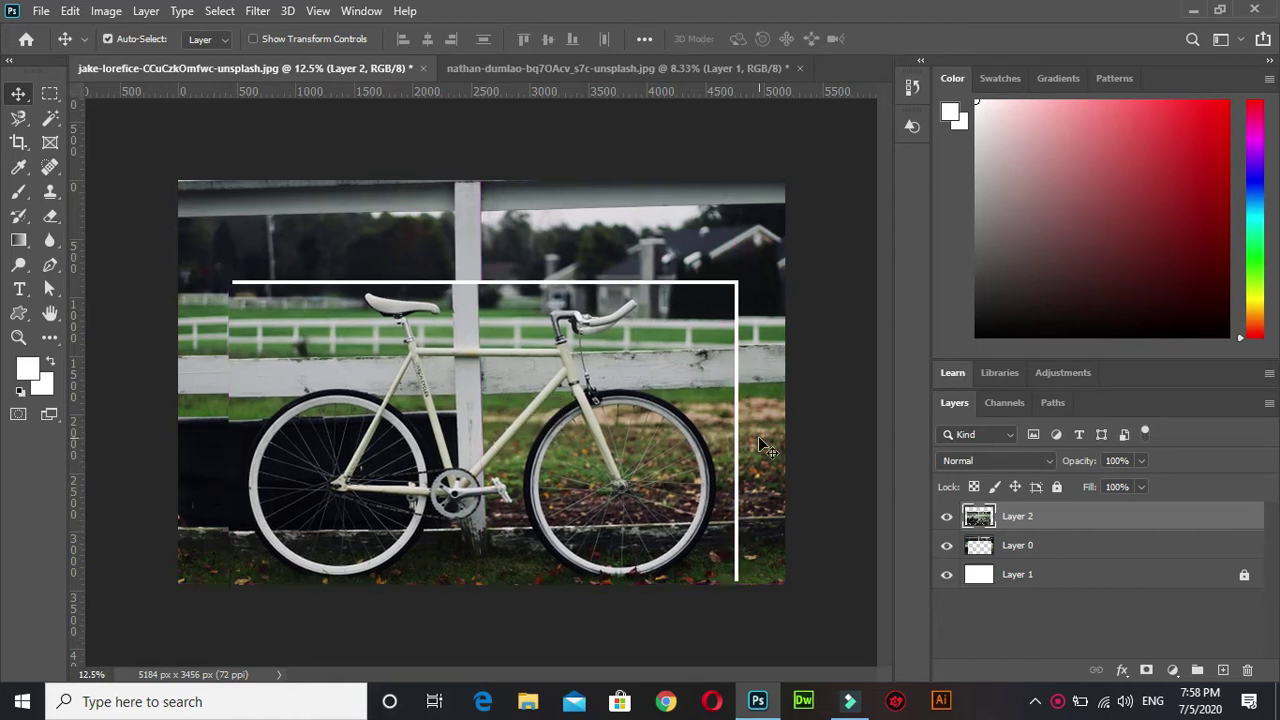
key(ctrl+z)
key(ctrl+z)
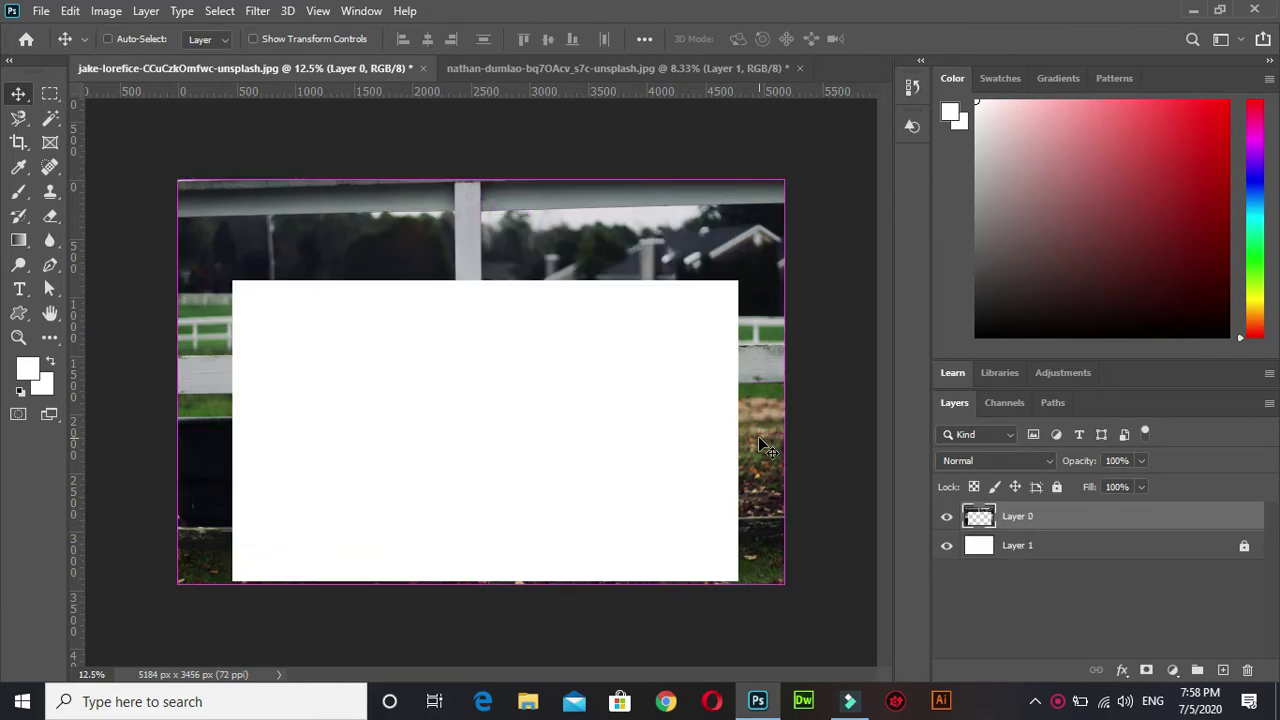
key(ctrl+z)
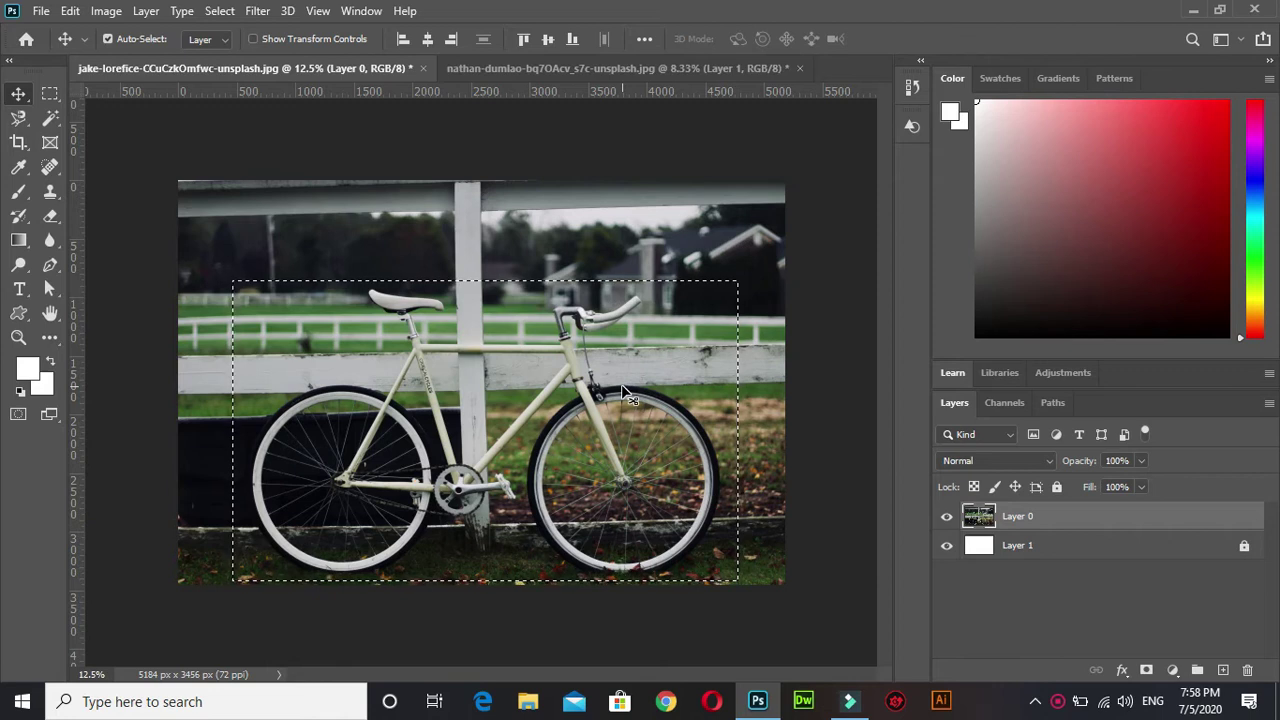
Move the selected area on Layer 0 and undo it, then deselect, reselect and deselect again.
click(1052, 517)
mouse_move(436, 348)
mouse_down()
mouse_move(533, 340)
mouse_move(444, 326)
mouse_up()
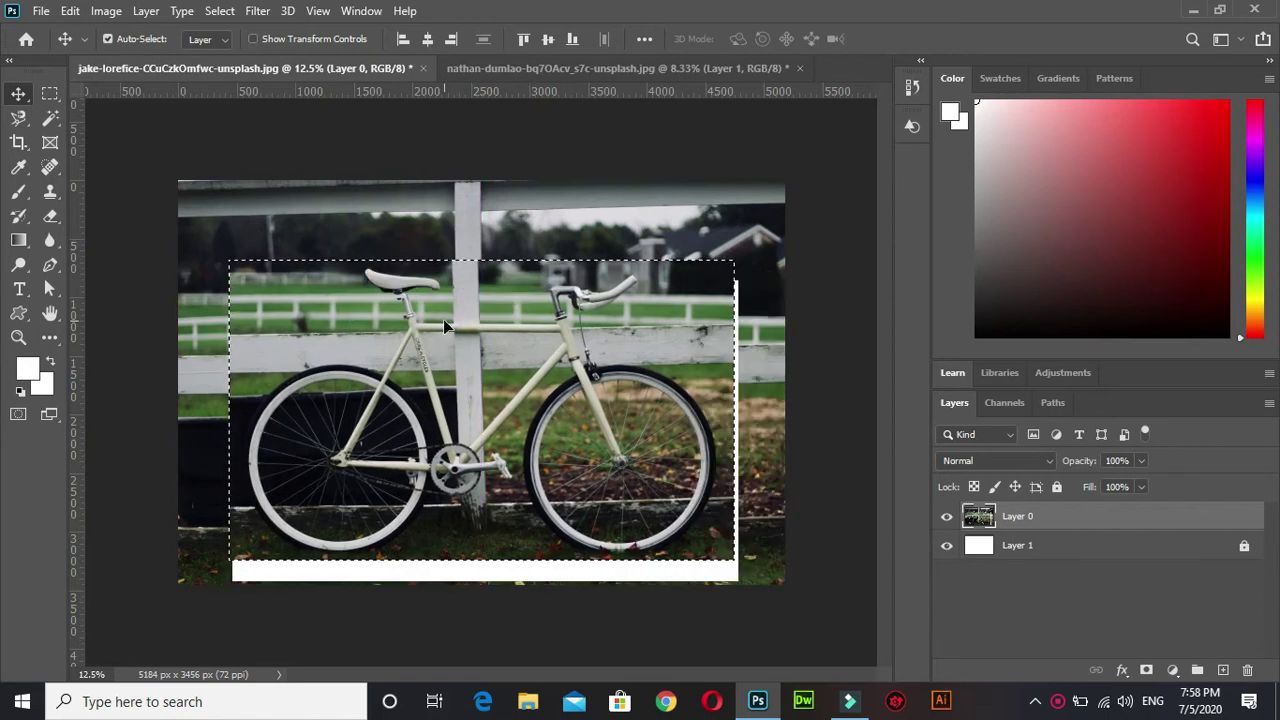
key(ctrl+z)
key(ctrl+z)
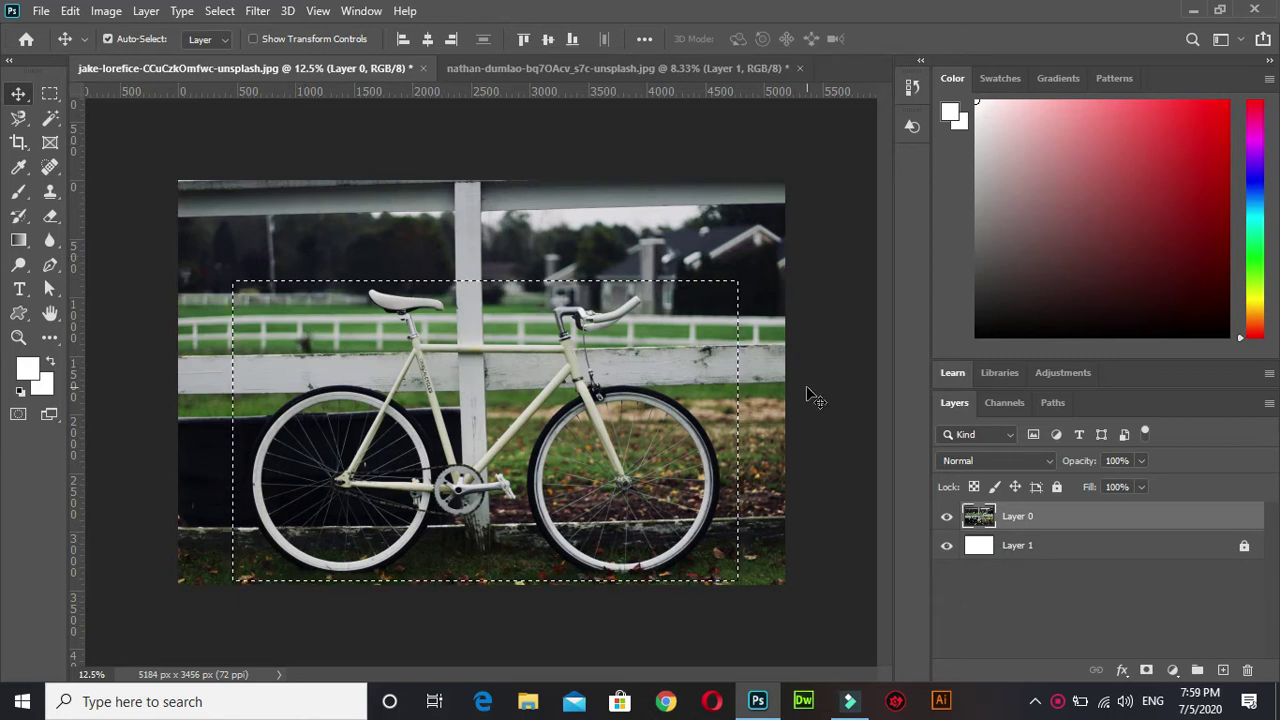
key(ctrl)
key(ctrl+d)
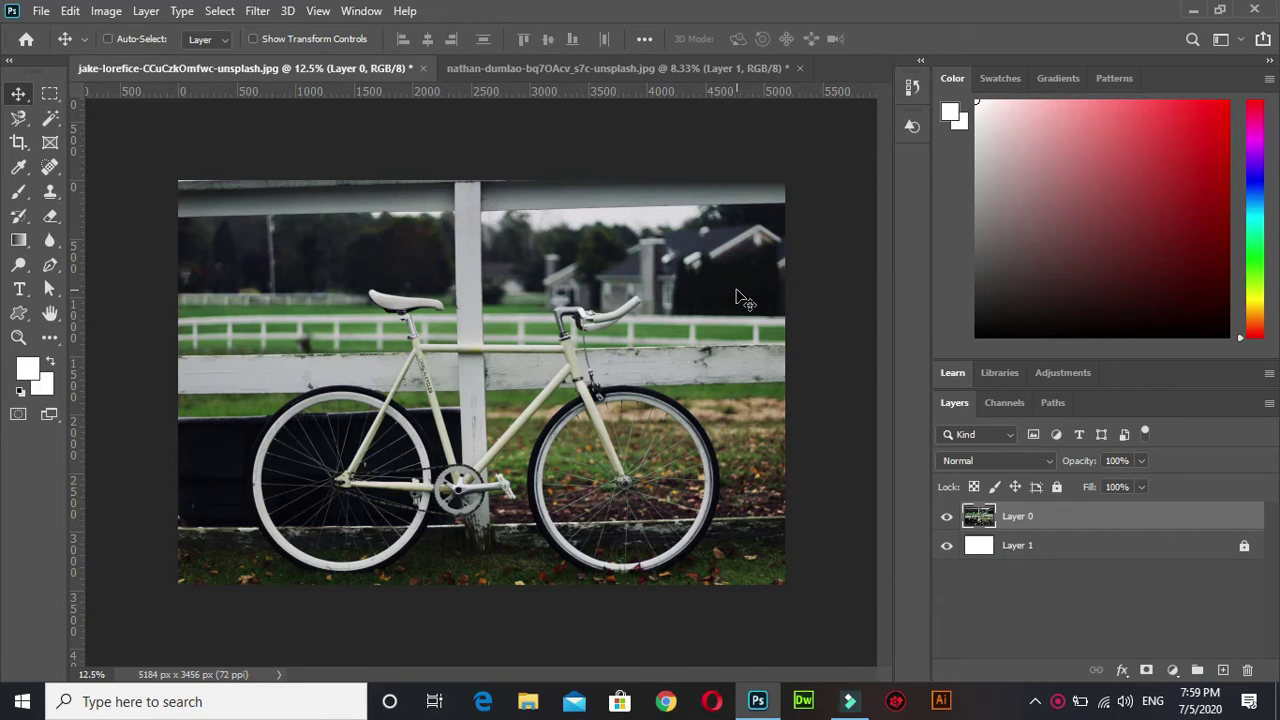
key(ctrl+shift+d)
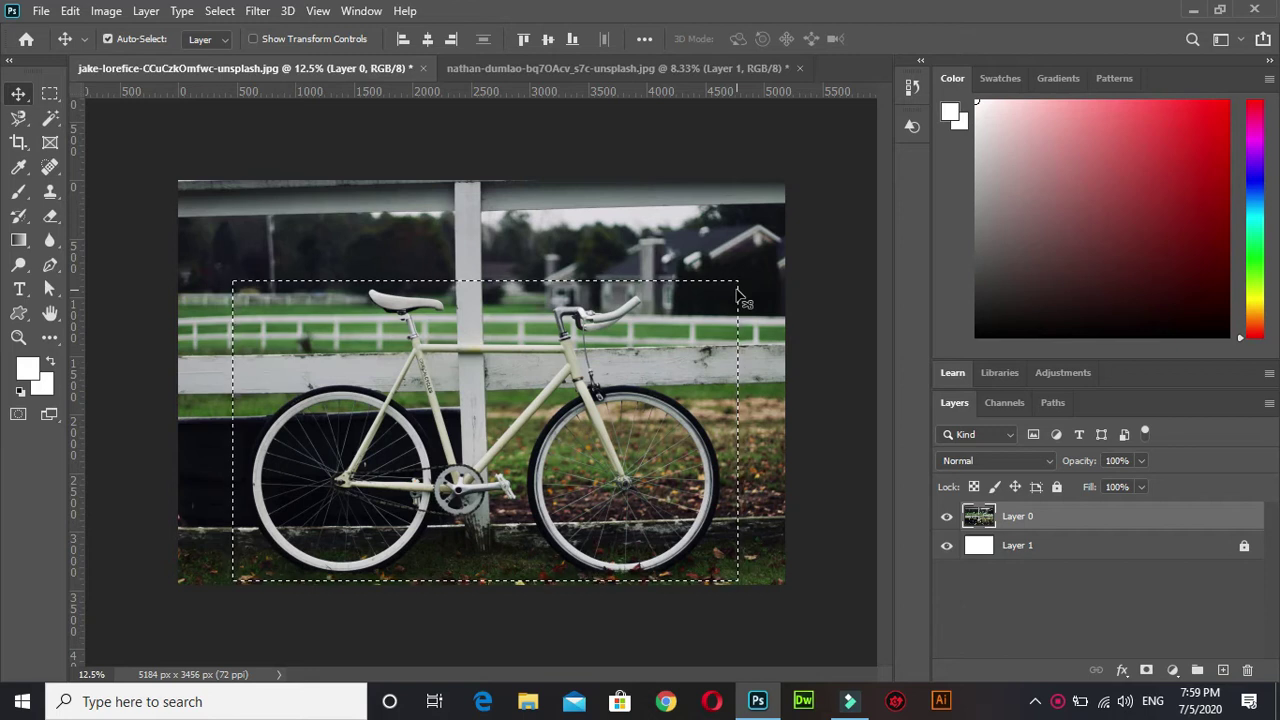
key(ctrl+d)
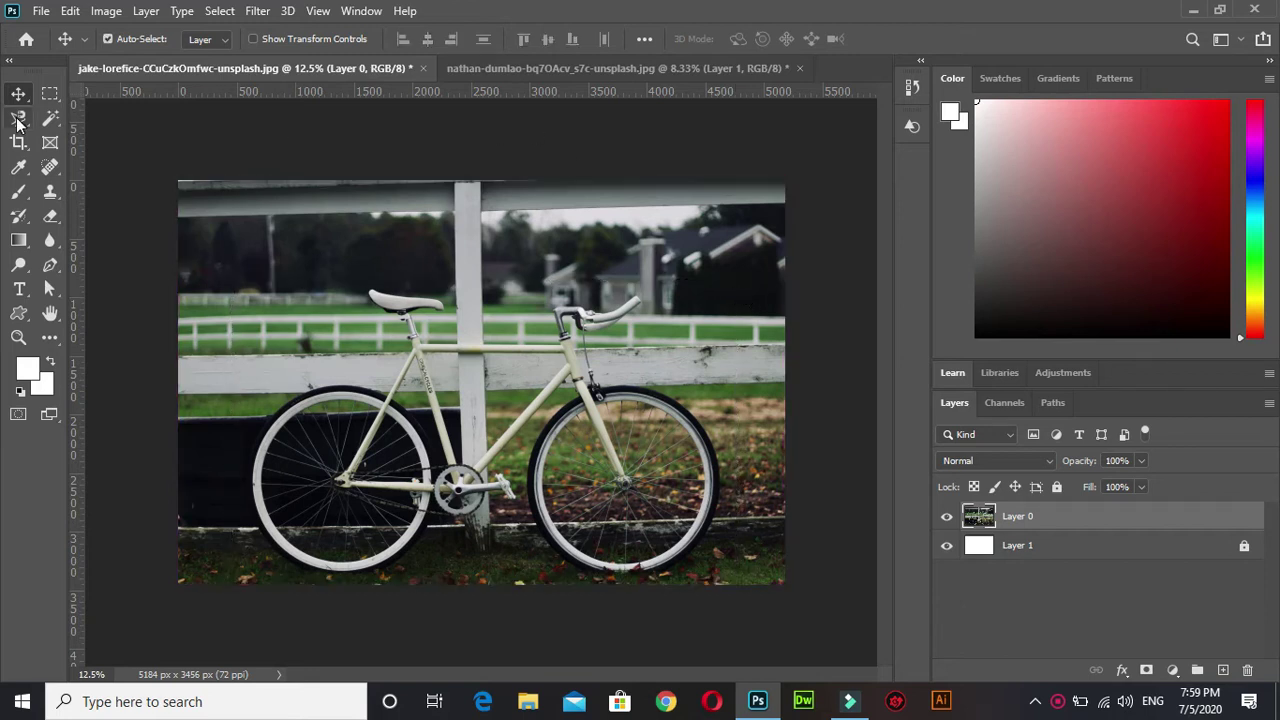
Drag a 1920 px square selection over the seat and left wheel, then click outside to deselect.
click(50, 93)
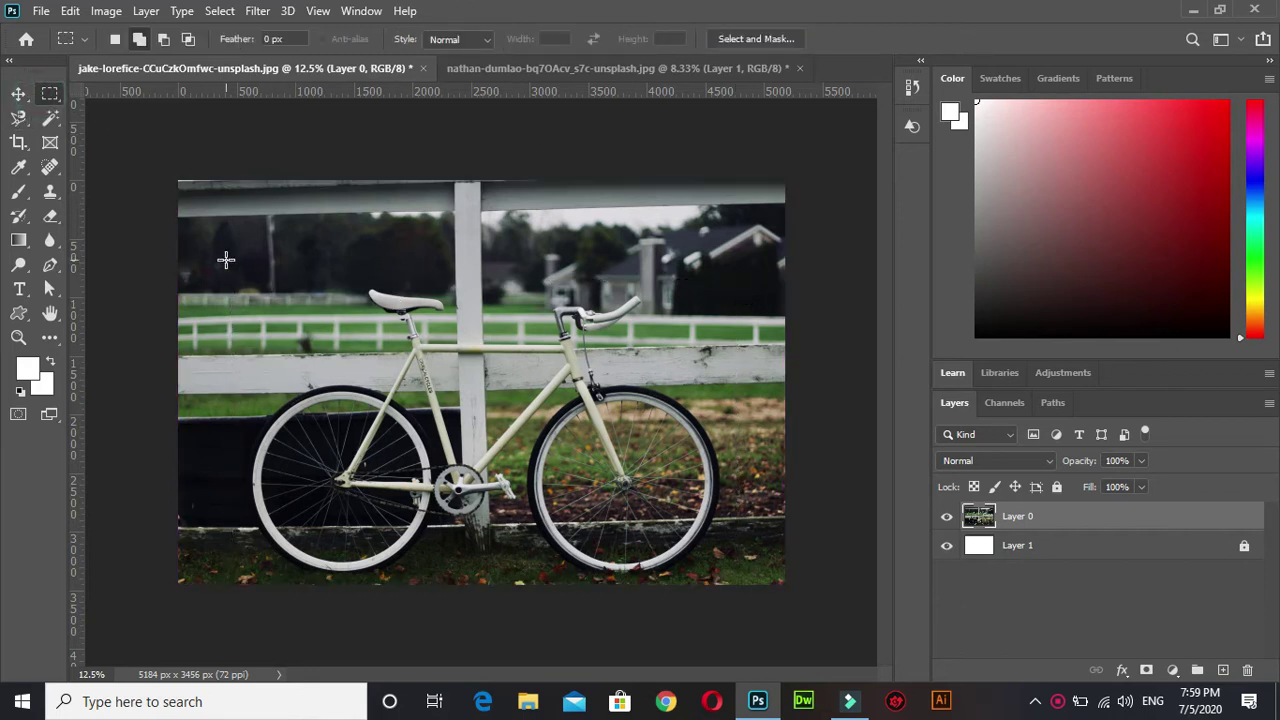
drag(232, 236, 267, 271)
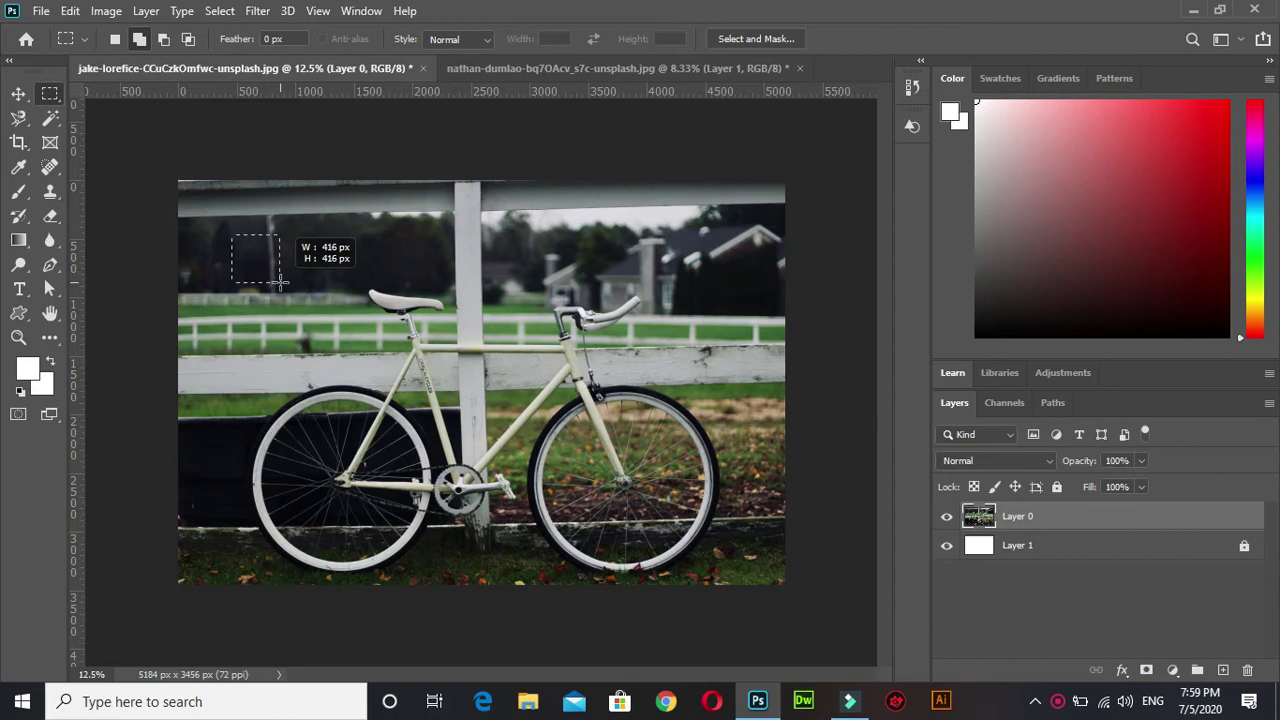
drag(267, 271, 569, 449)
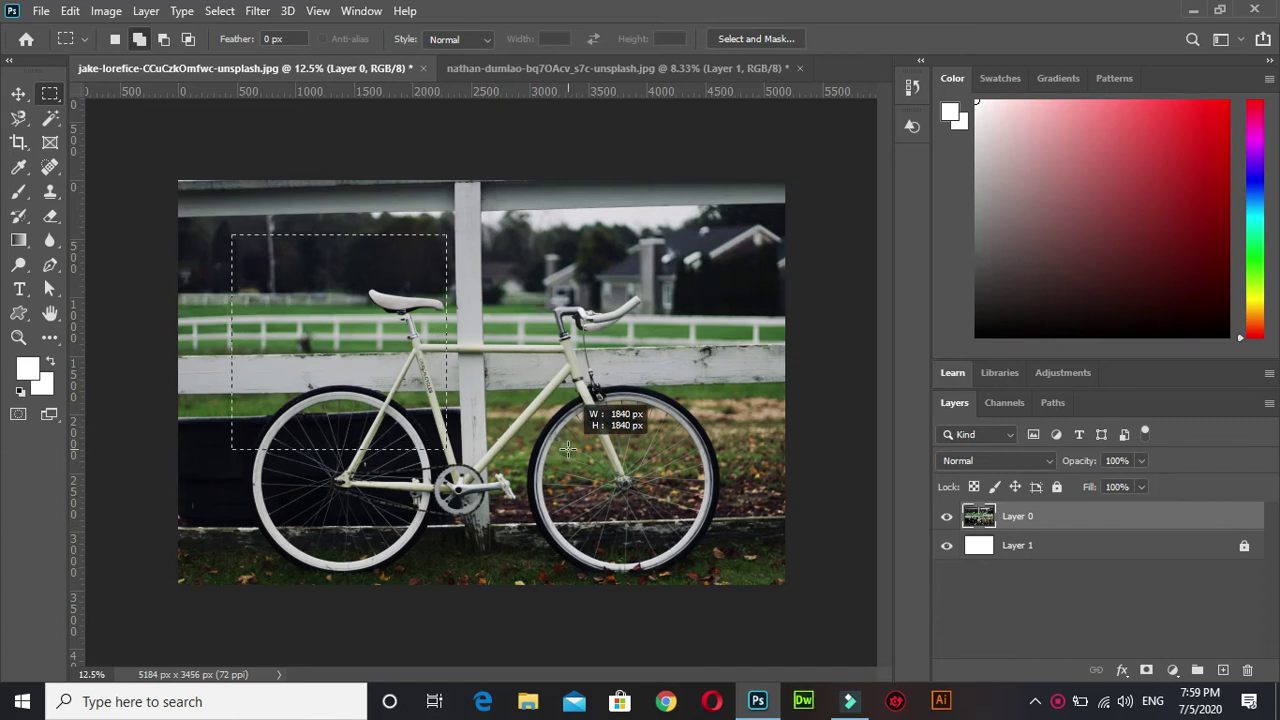
mouse_move(567, 450)
mouse_down()
mouse_move(465, 419)
mouse_move(447, 387)
mouse_up()
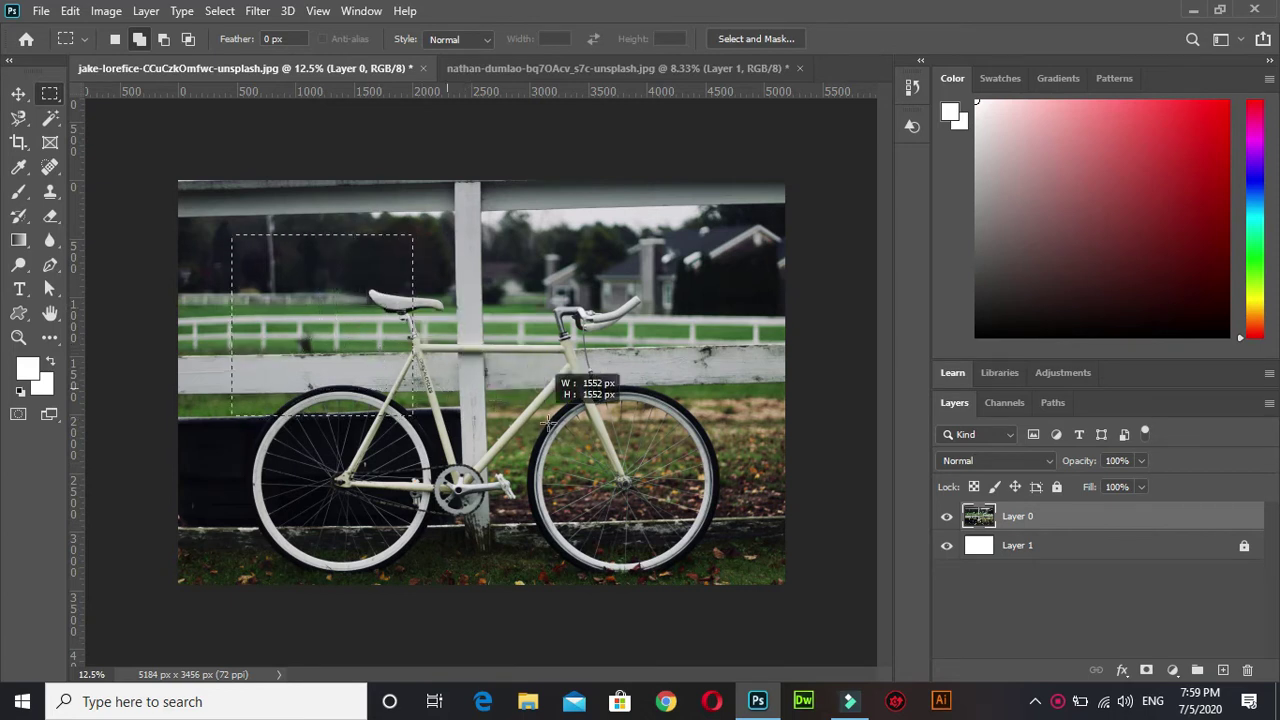
mouse_move(447, 387)
mouse_down()
mouse_move(517, 458)
mouse_move(518, 410)
mouse_move(475, 388)
mouse_move(649, 457)
mouse_up()
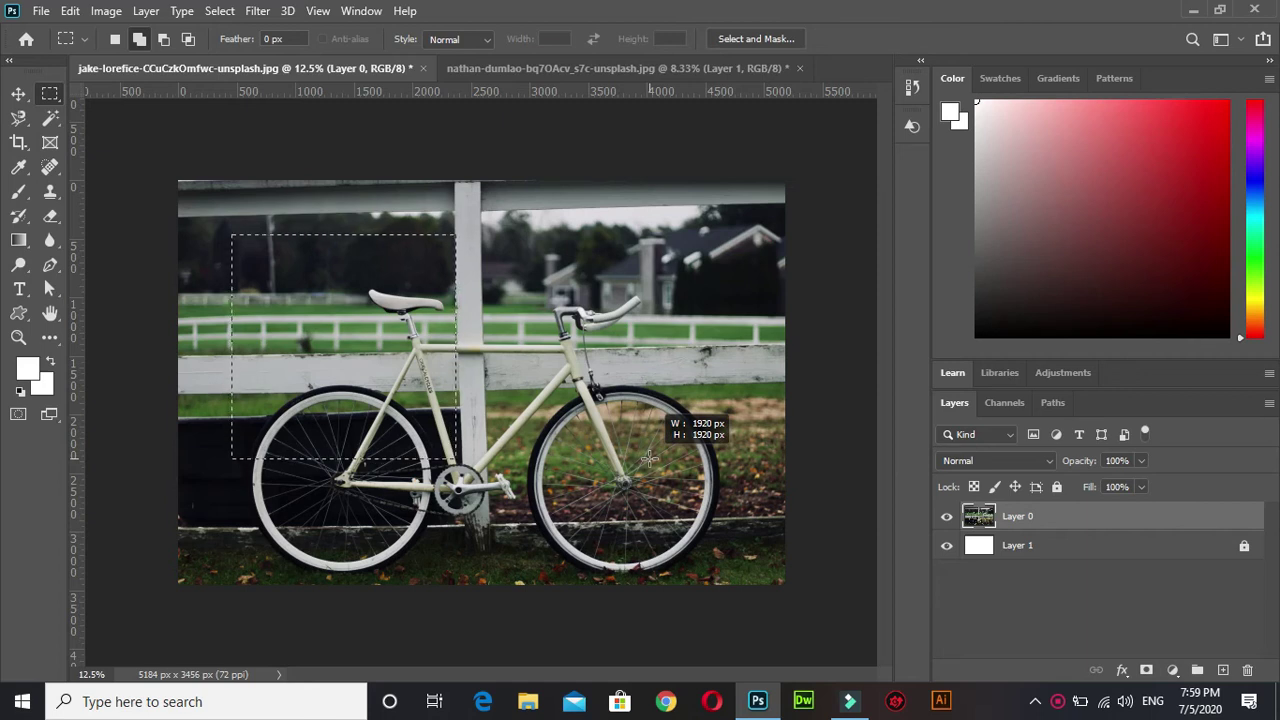
drag(649, 457, 649, 457)
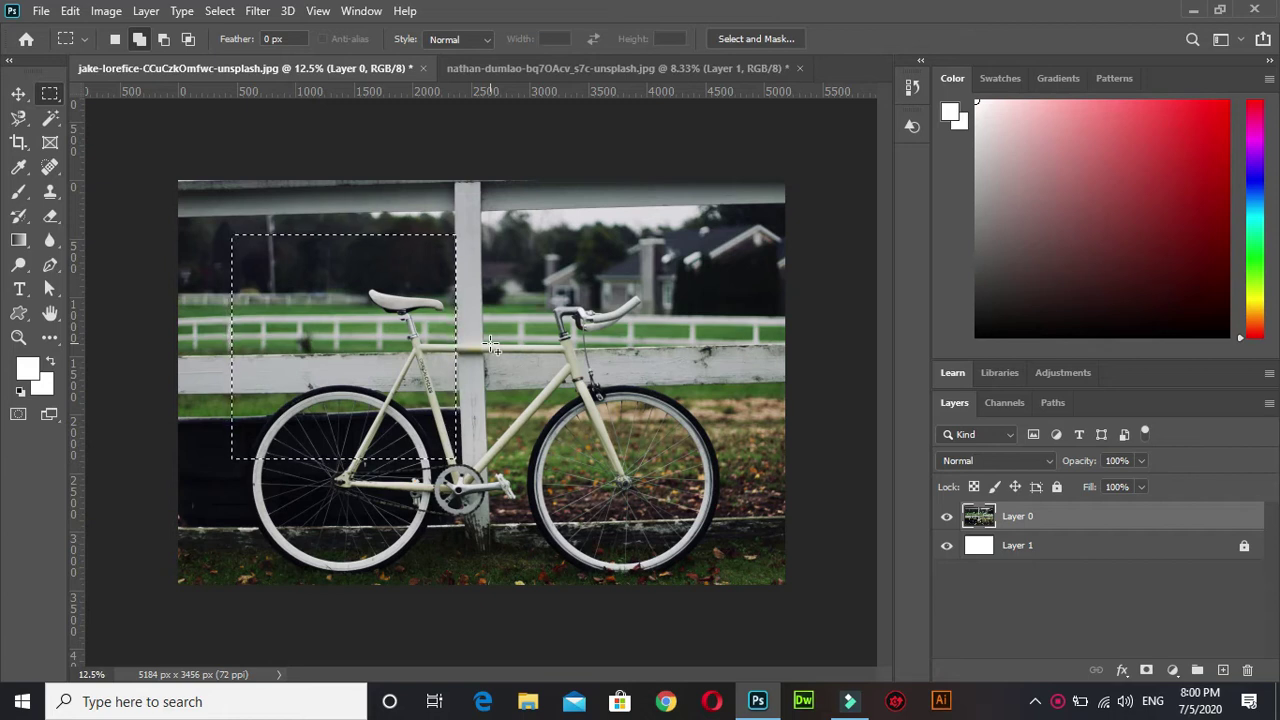
click(191, 231)
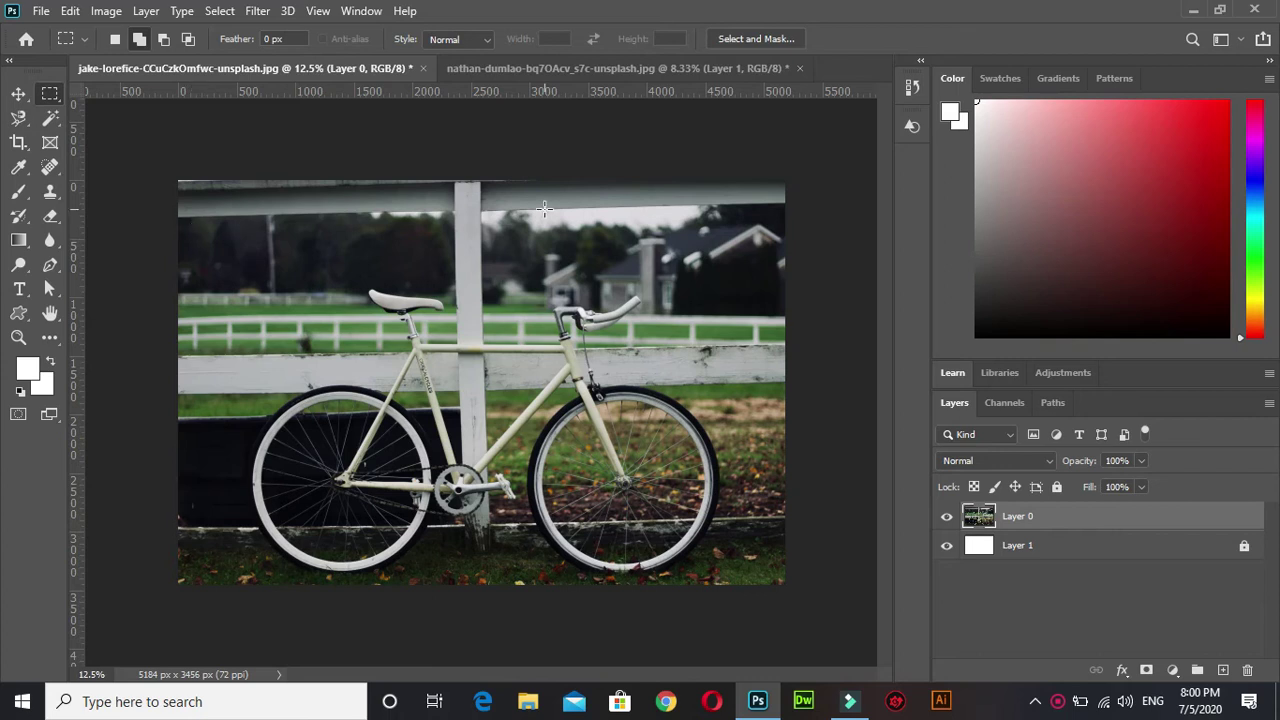
Choose the Elliptical Marquee Tool and switch to the coffee glass photo.
right_click(52, 90)
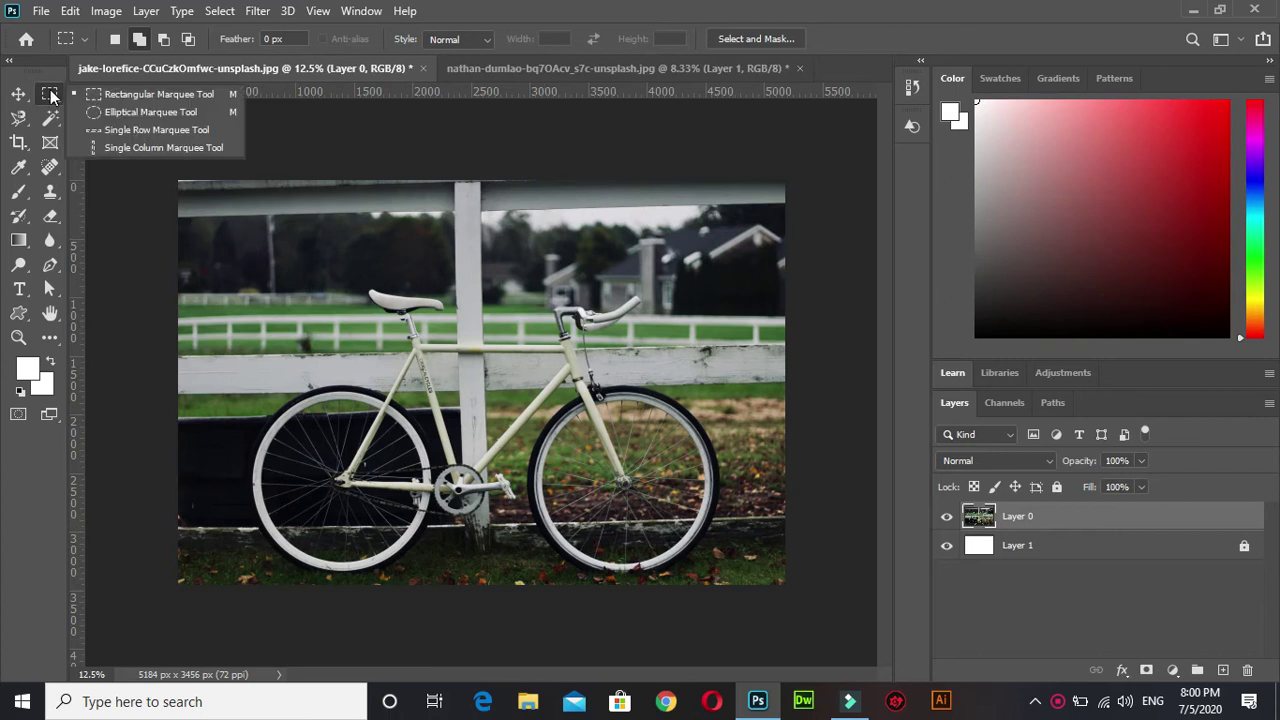
click(119, 111)
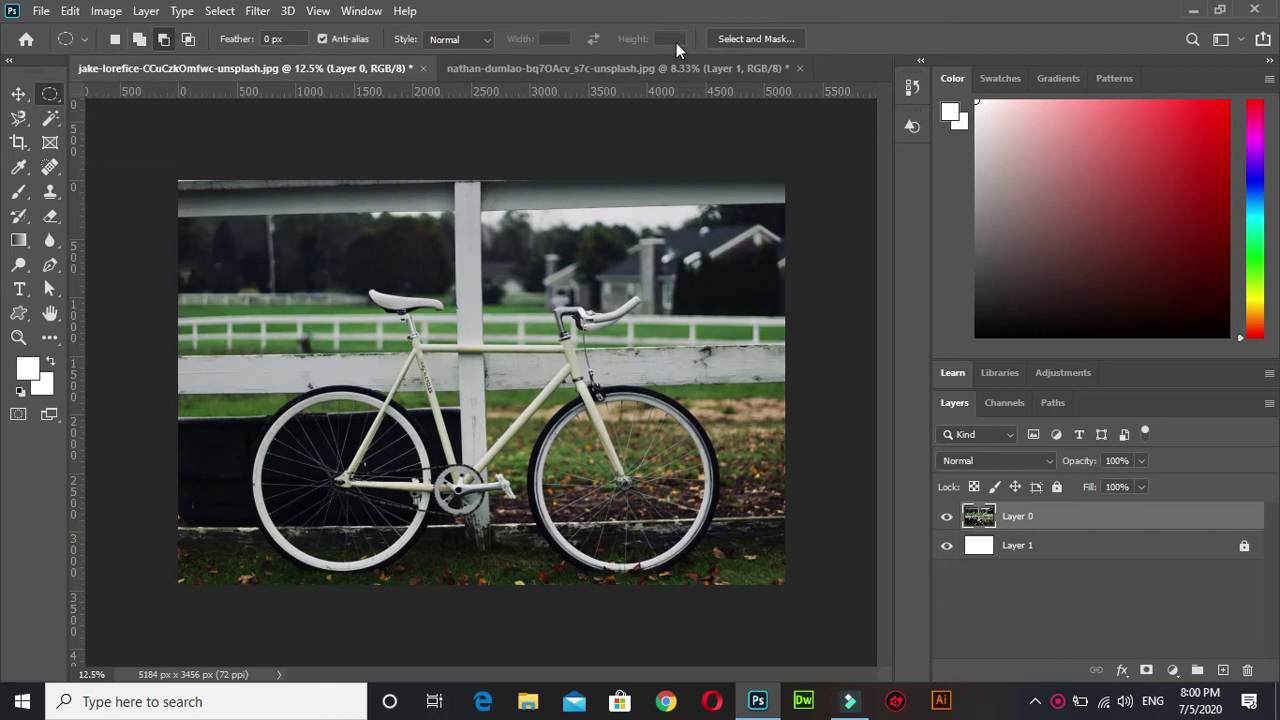
click(615, 68)
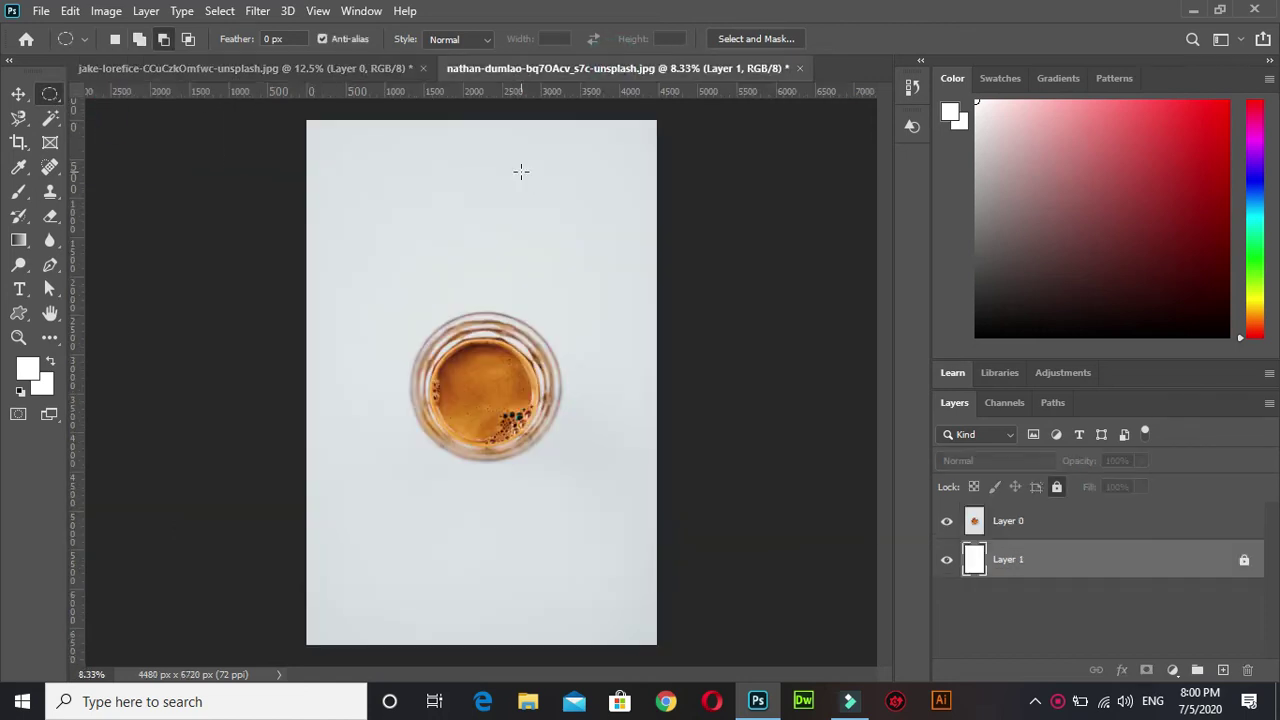
Delete a circle around the glass from Layer 0, then undo and deselect.
mouse_move(372, 284)
mouse_down()
mouse_move(595, 286)
mouse_move(538, 444)
mouse_up()
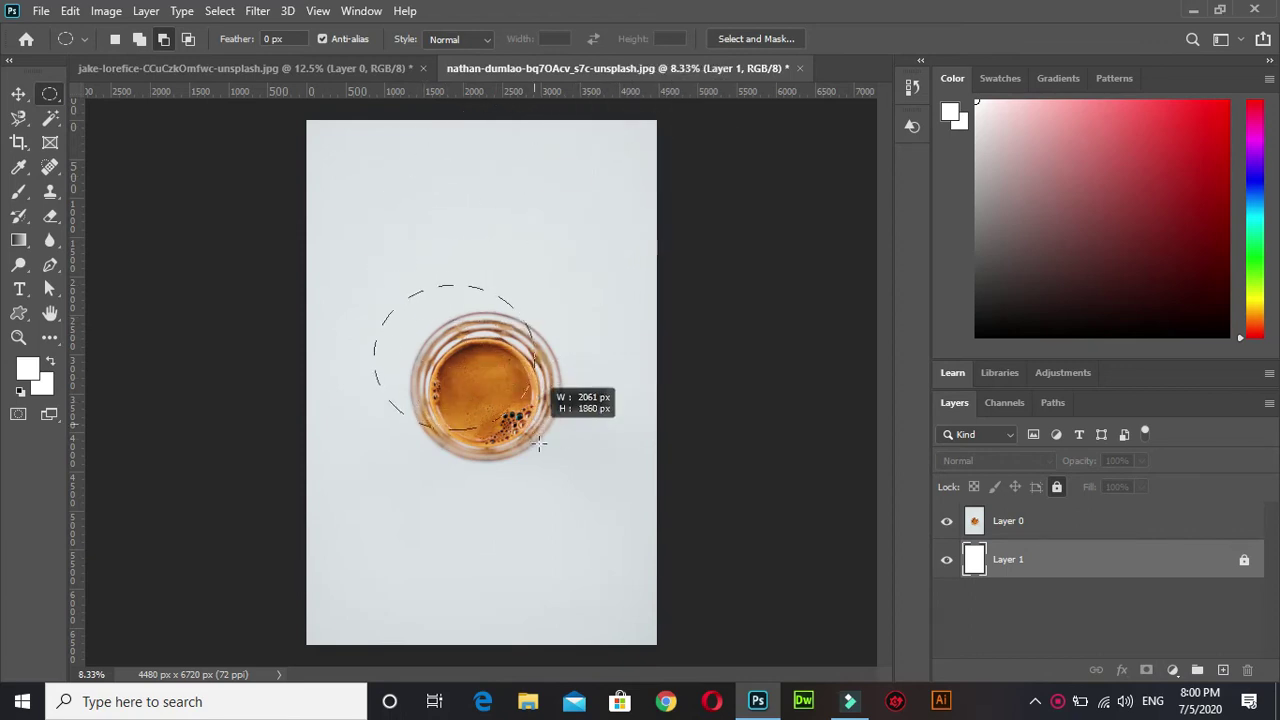
drag(538, 444, 614, 514)
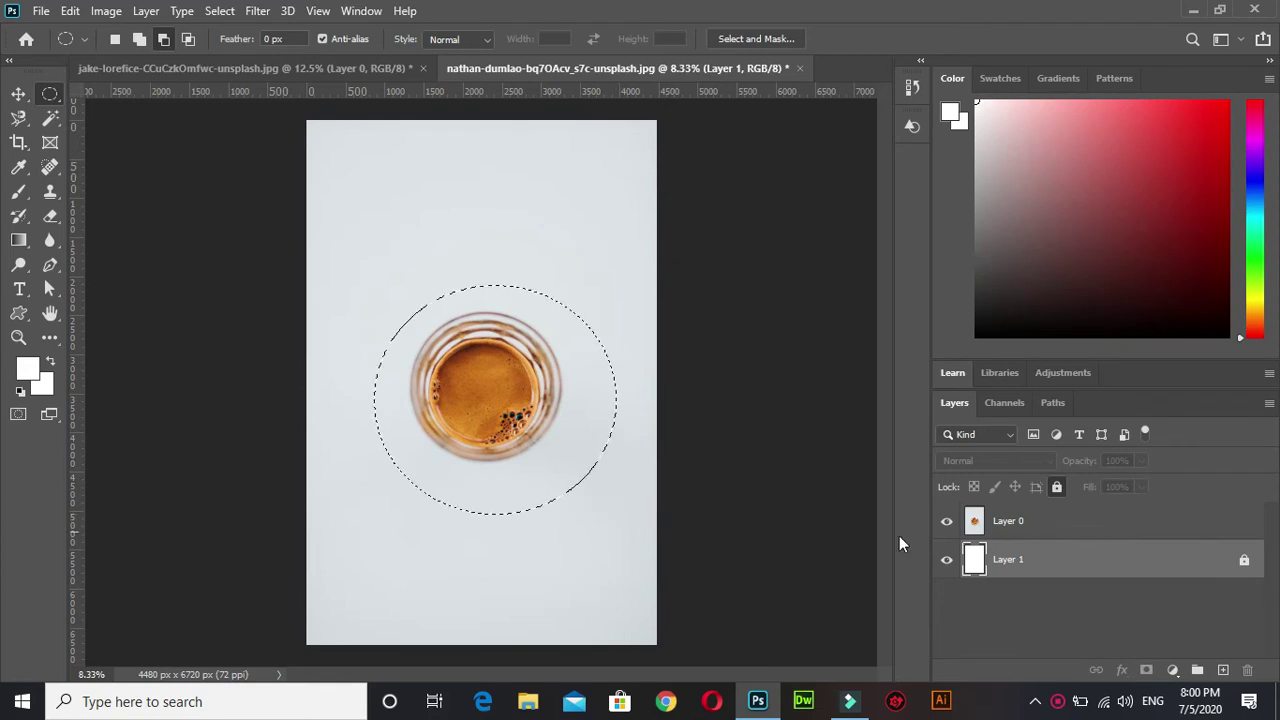
click(1072, 524)
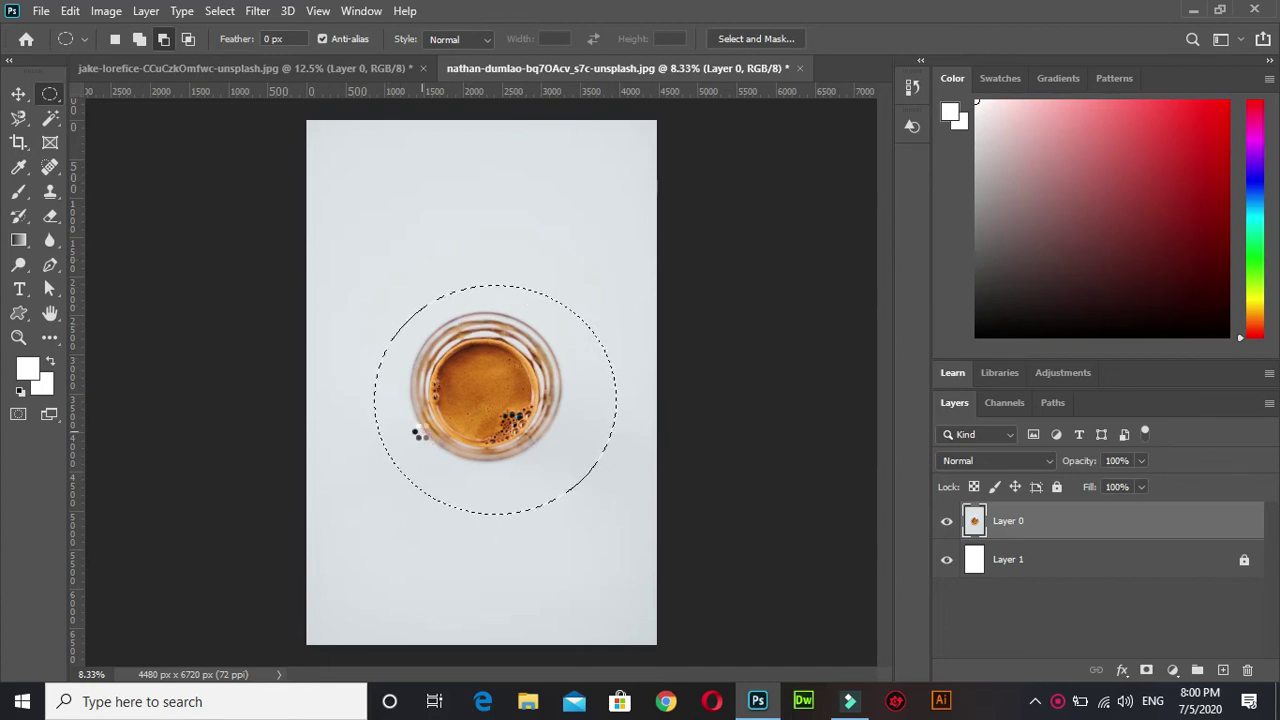
key(Delete)
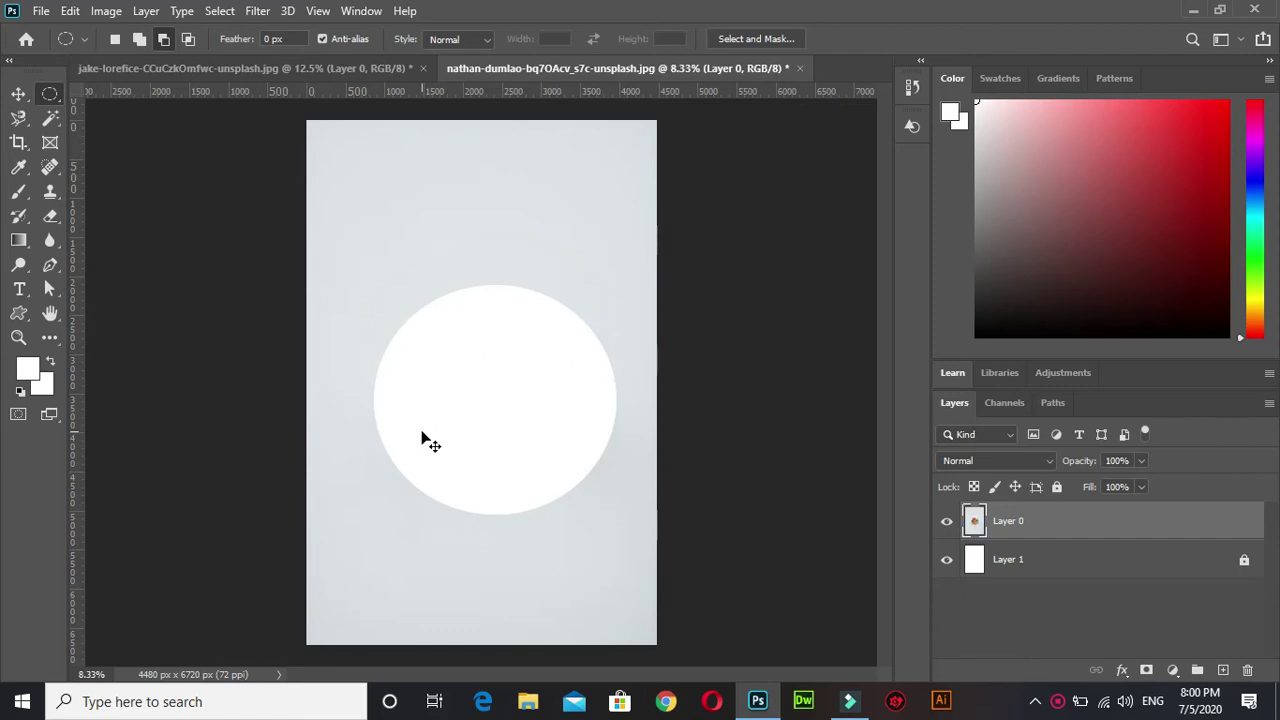
key(ctrl+z)
key(ctrl+d)
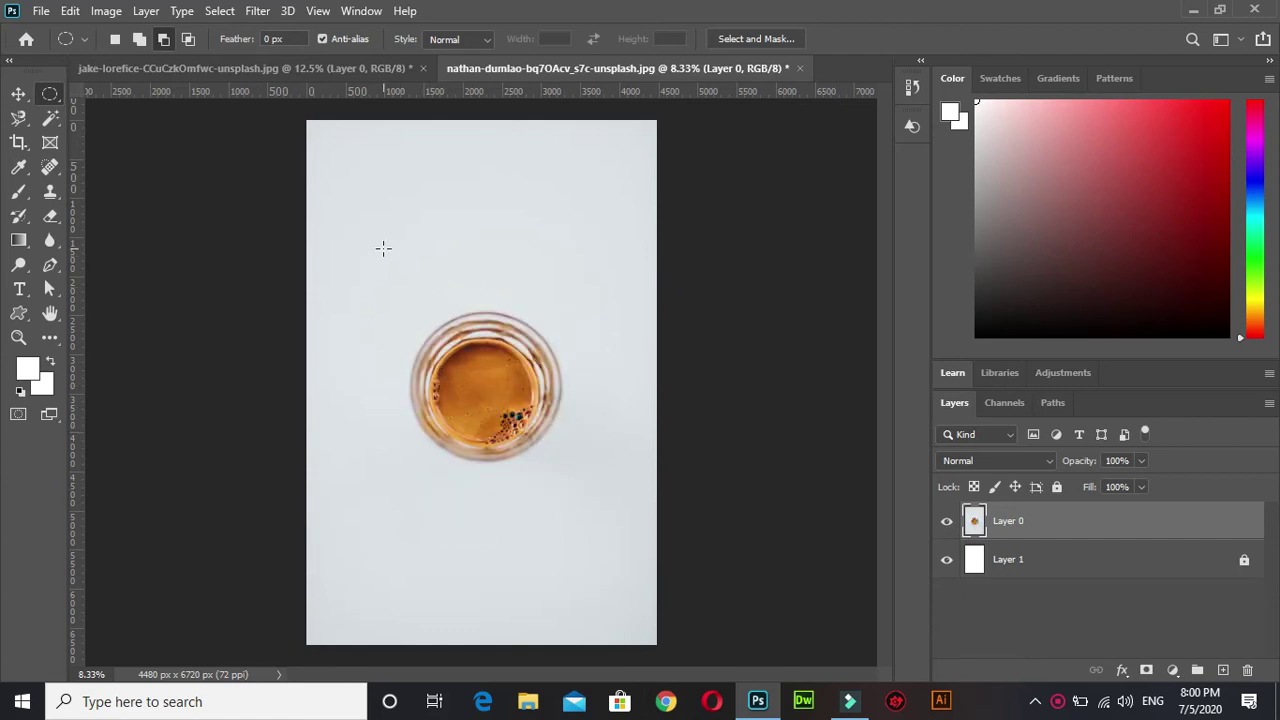
drag(404, 288, 563, 444)
key(alt)
click(166, 38)
click(18, 94)
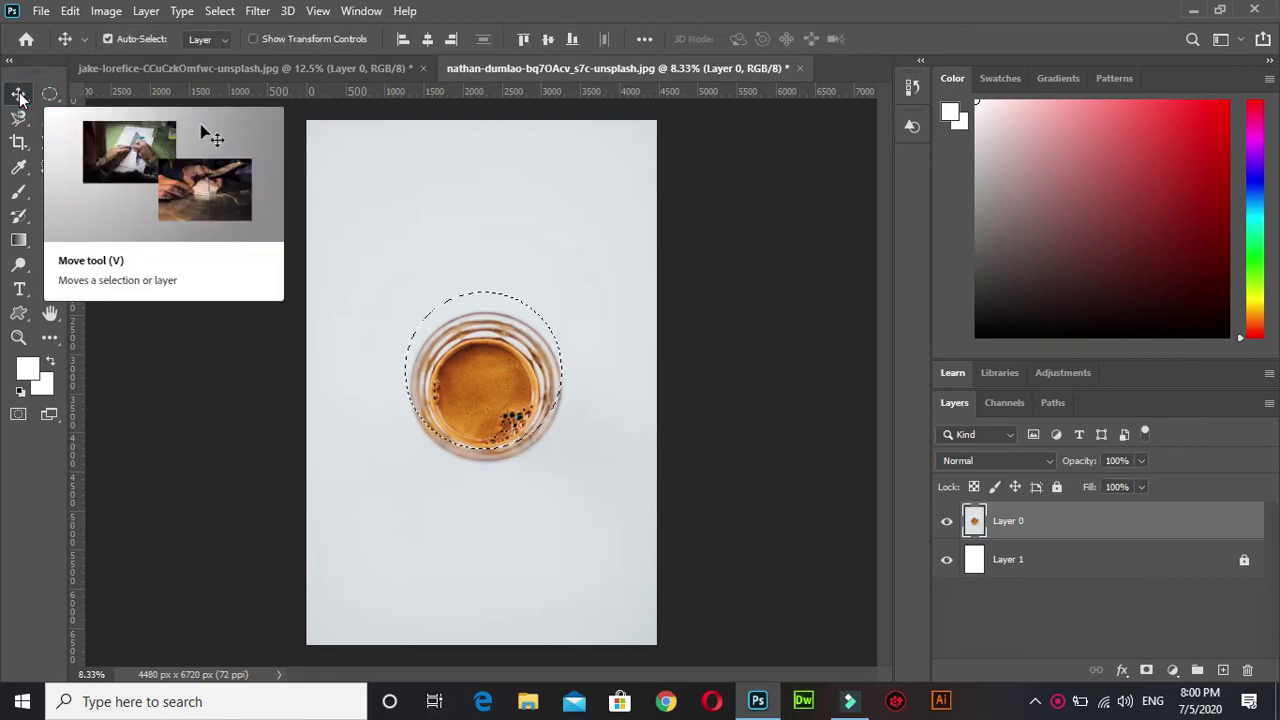
key(shift+Down)
key(shift+Down)
key(shift+Down)
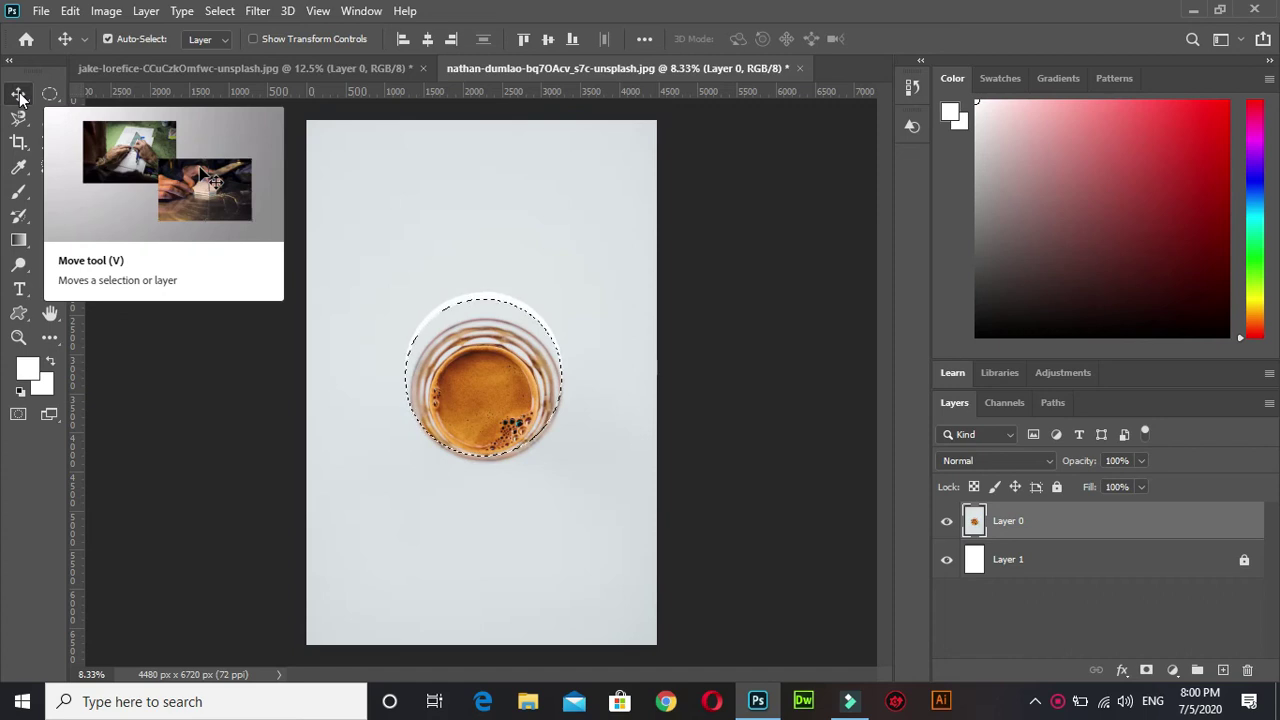
key(shift+Down)
key(shift+Down)
key(shift+Down)
key(shift+Down)
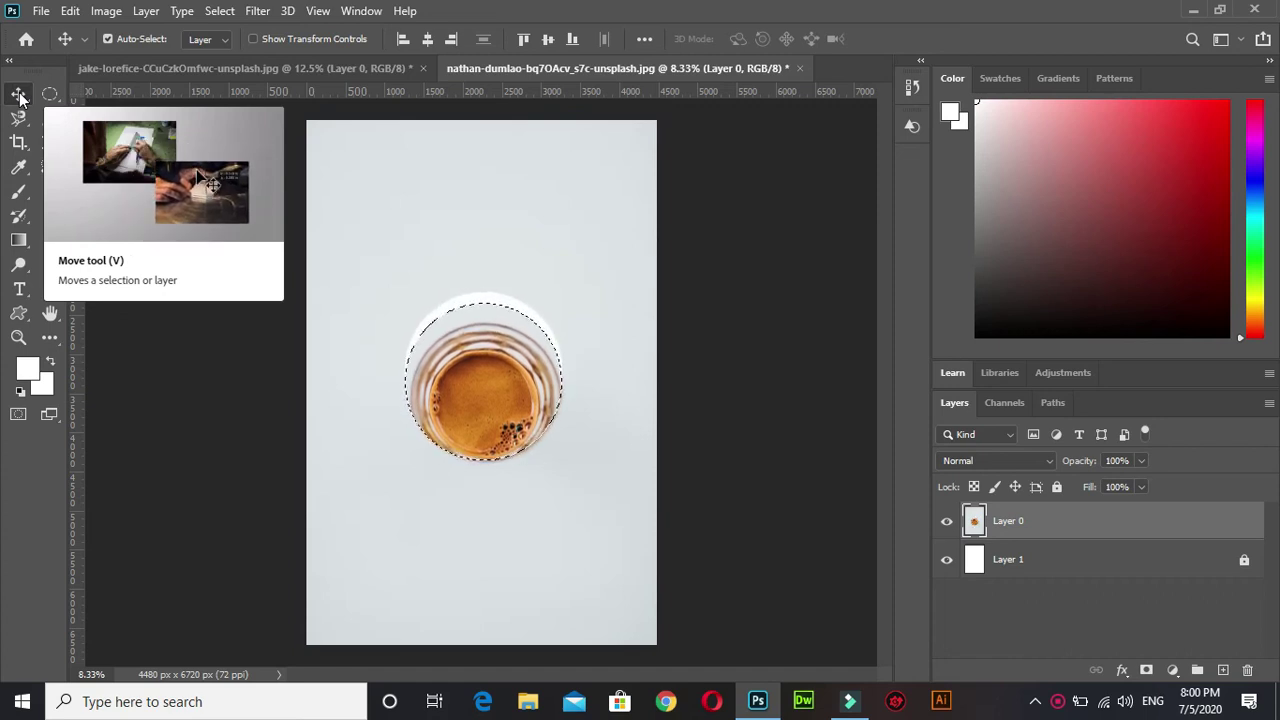
mouse_move(519, 432)
mouse_down()
mouse_move(470, 405)
mouse_move(502, 382)
mouse_up()
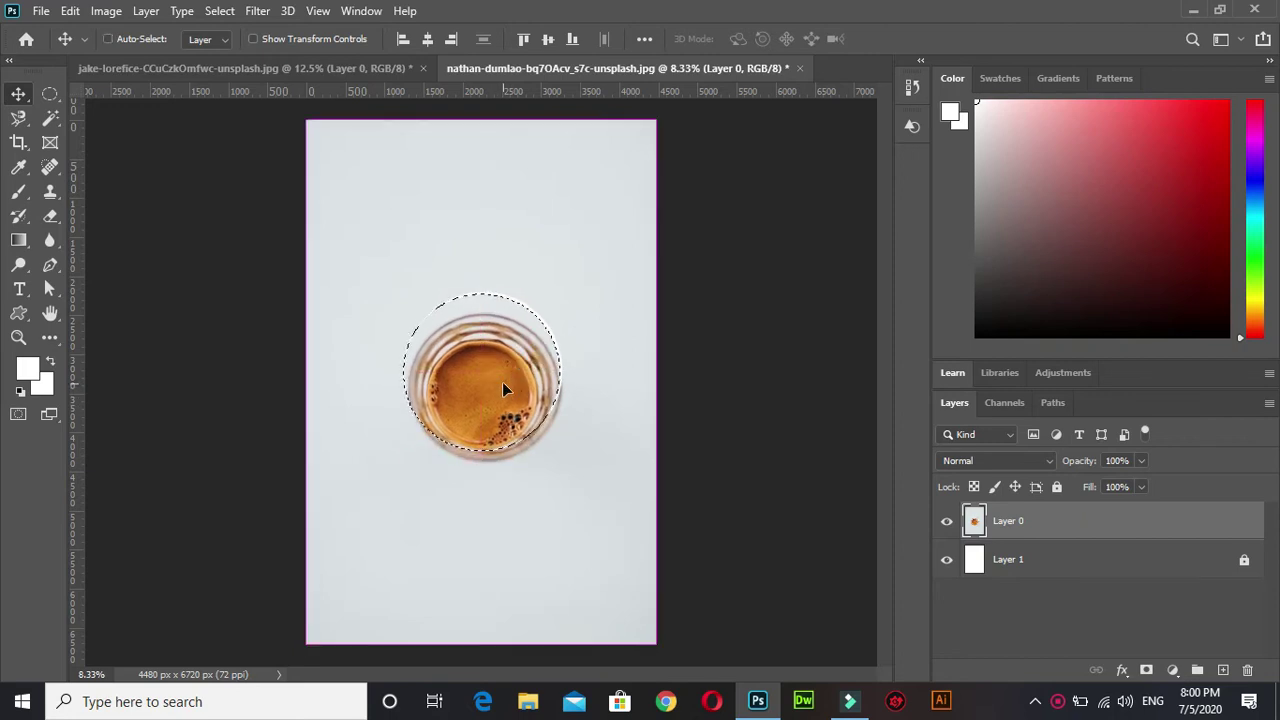
key(ctrl+d)
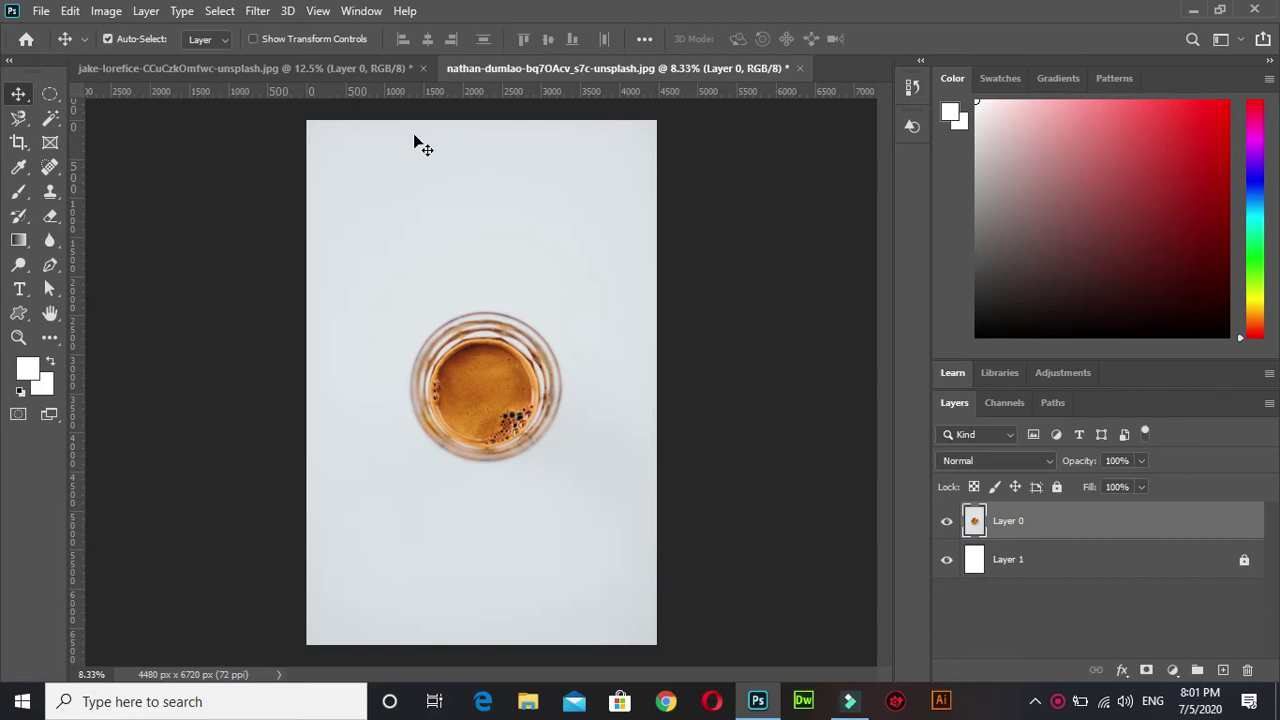
Draw an elliptical selection around the coffee glass, then deselect it.
click(44, 93)
drag(405, 290, 636, 509)
click(165, 172)
On the bicycle photo, select a rectangle around the whole bicycle with the Rectangular Marquee.
click(250, 68)
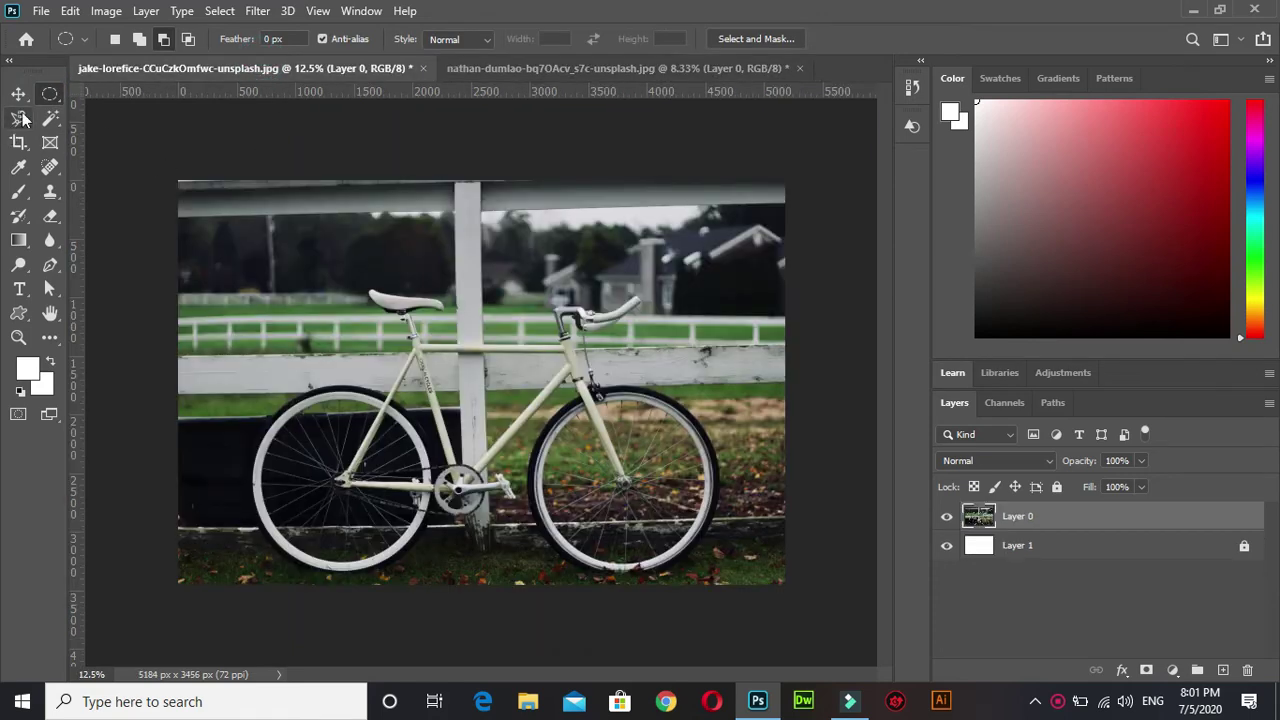
right_click(52, 90)
click(150, 94)
drag(217, 271, 737, 578)
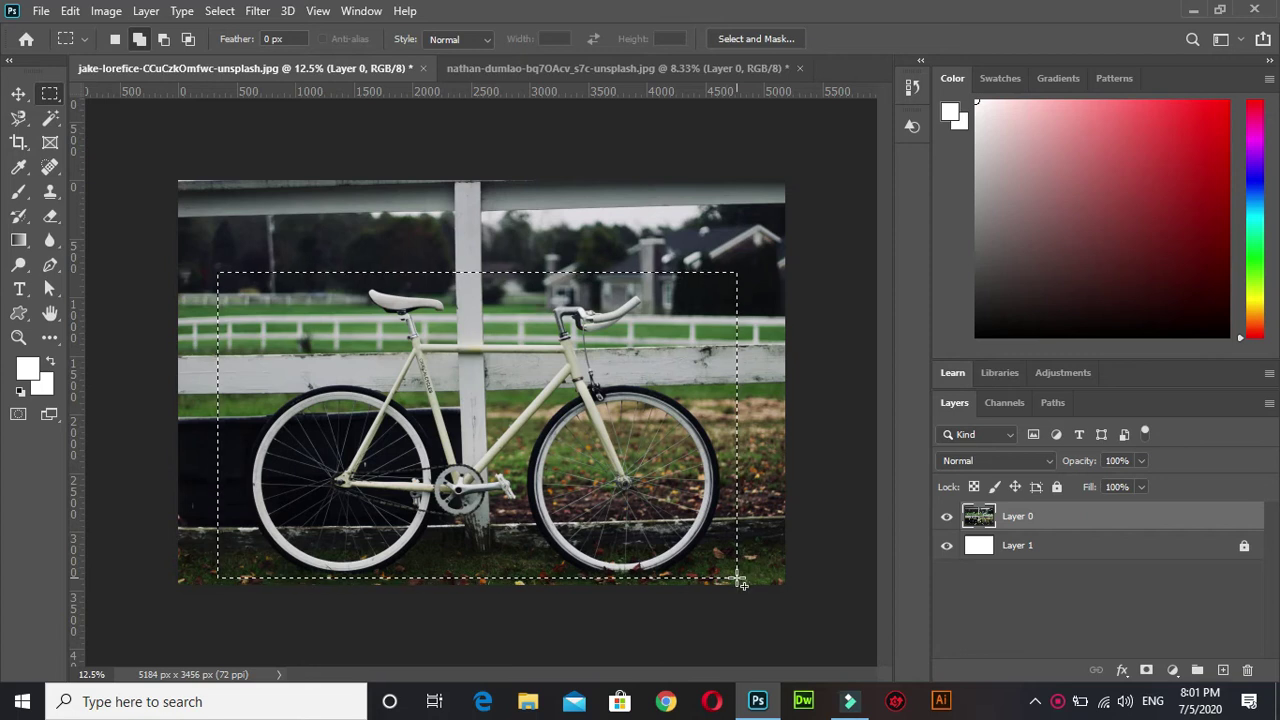
Copy the selection and paste it into a new 4440 x 2616 px document.
key(ctrl+c)
key(ctrl+n)
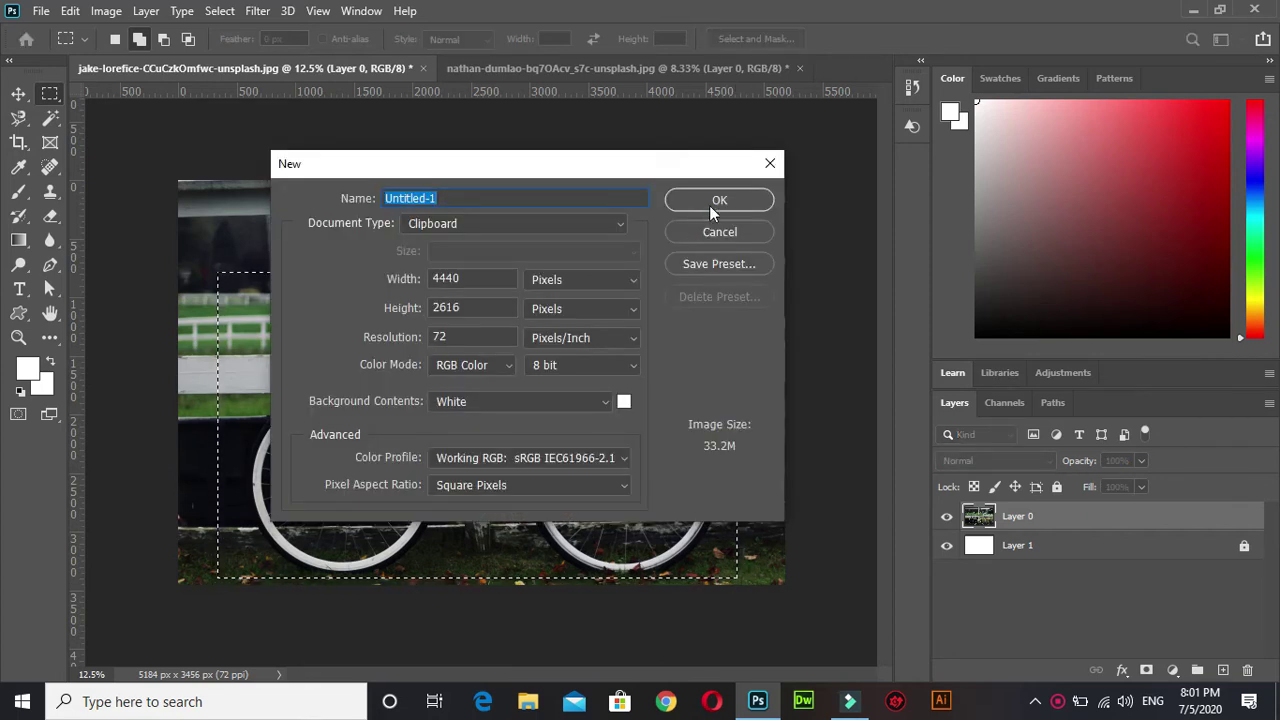
click(712, 200)
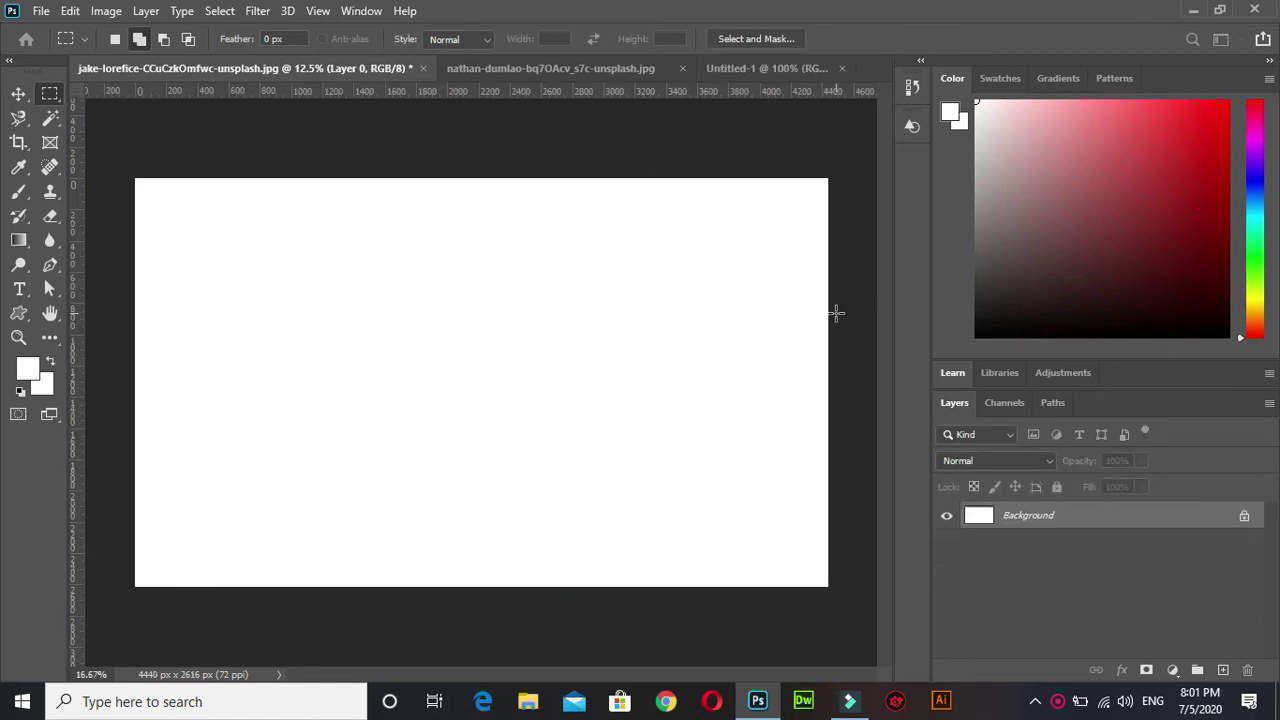
key(ctrl+v)
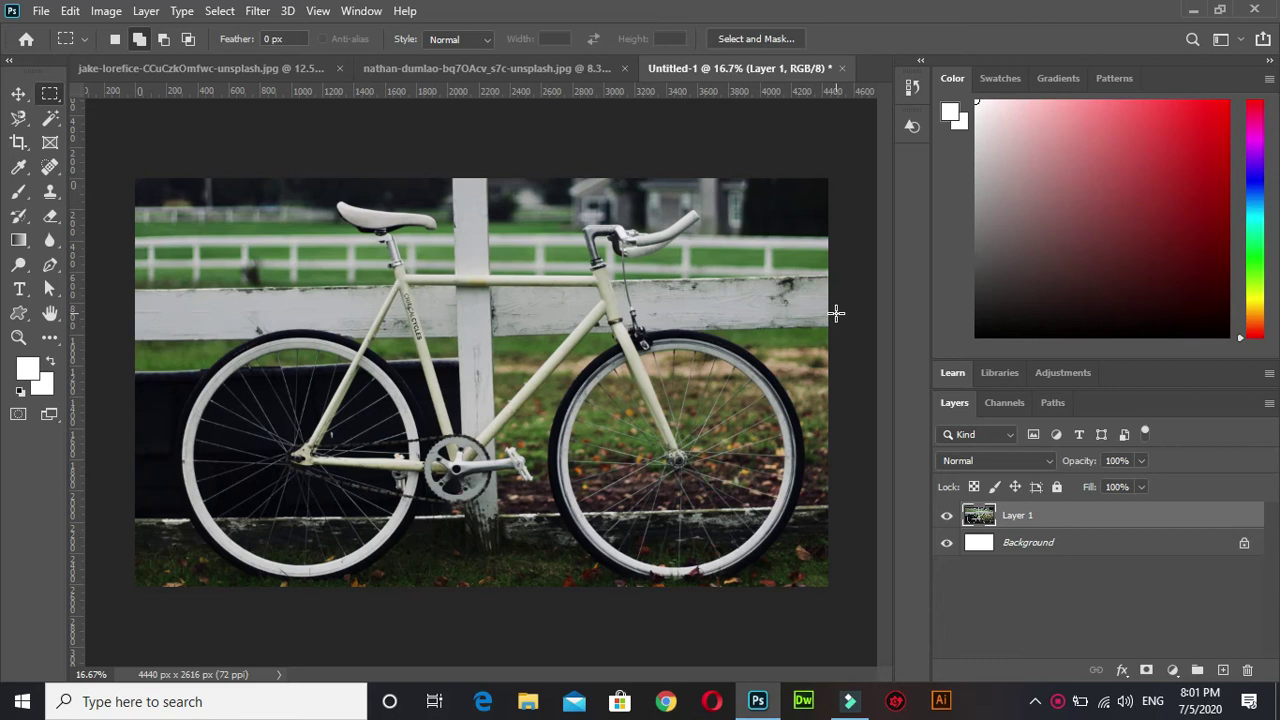
click(305, 70)
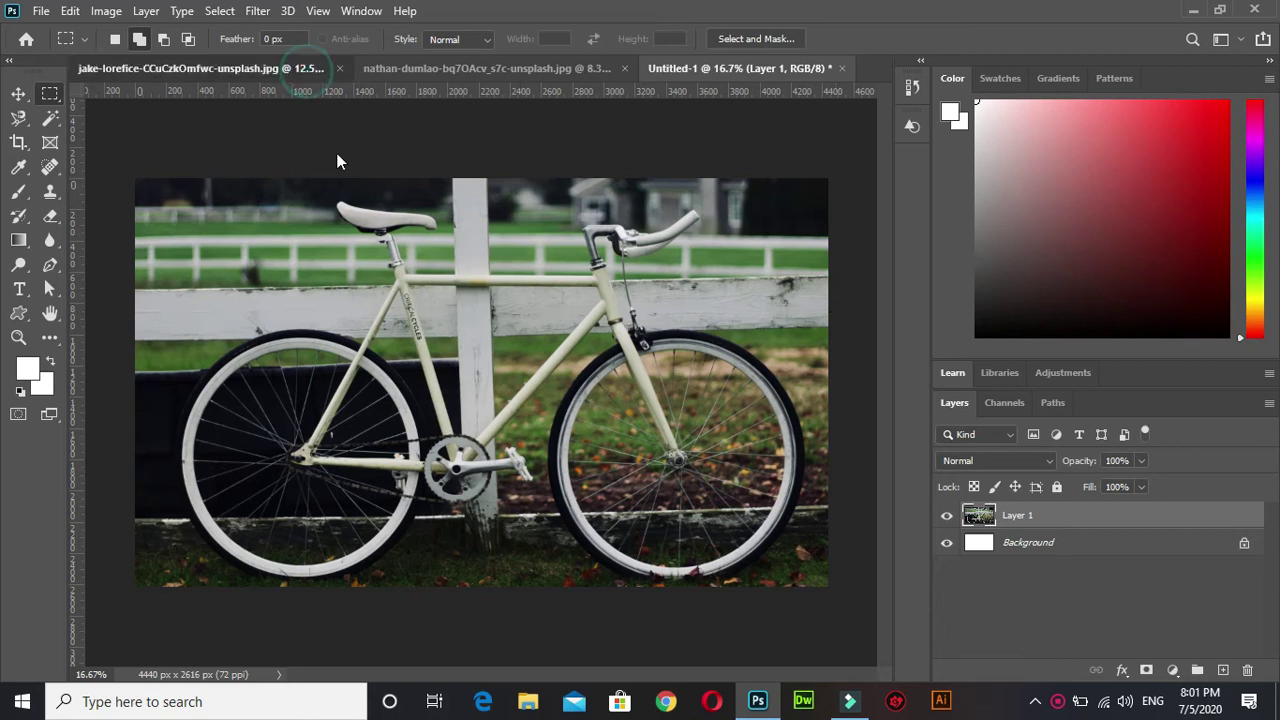
Copy a small patch of dark trees and paste it into a new document sized to it.
click(408, 290)
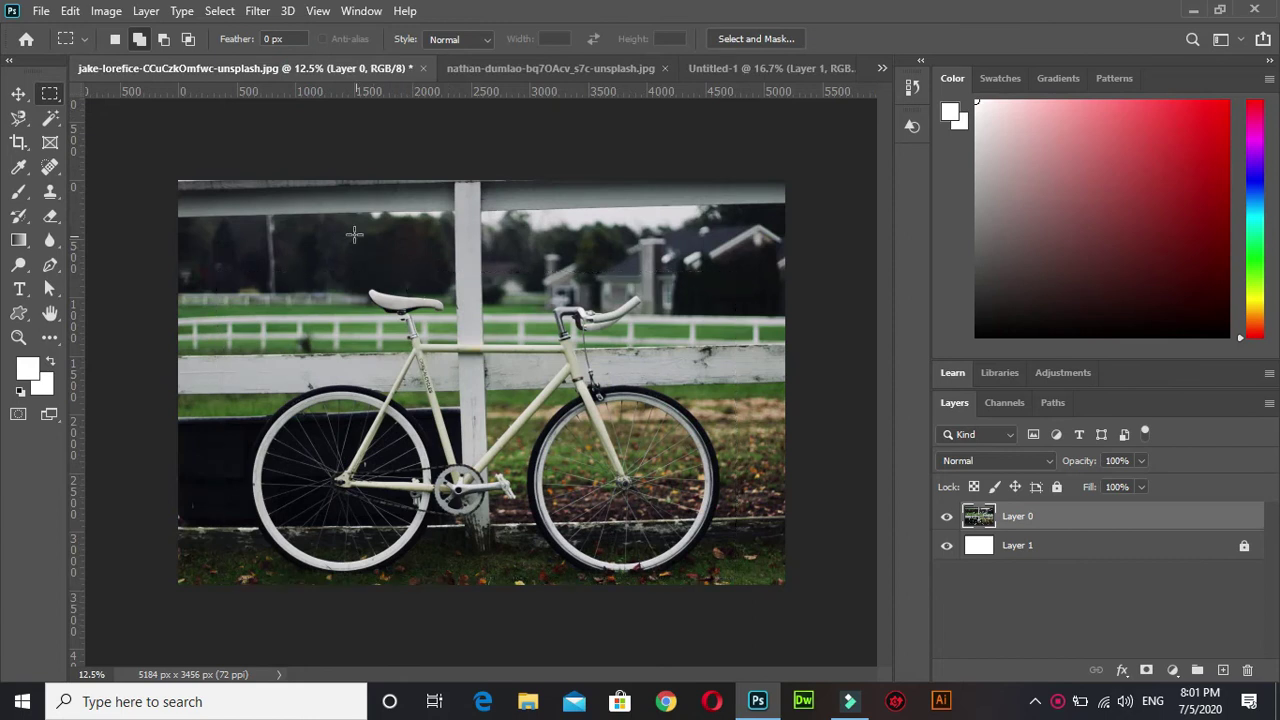
drag(314, 206, 418, 268)
drag(318, 212, 418, 266)
key(ctrl+c)
key(ctrl+n)
key(Return)
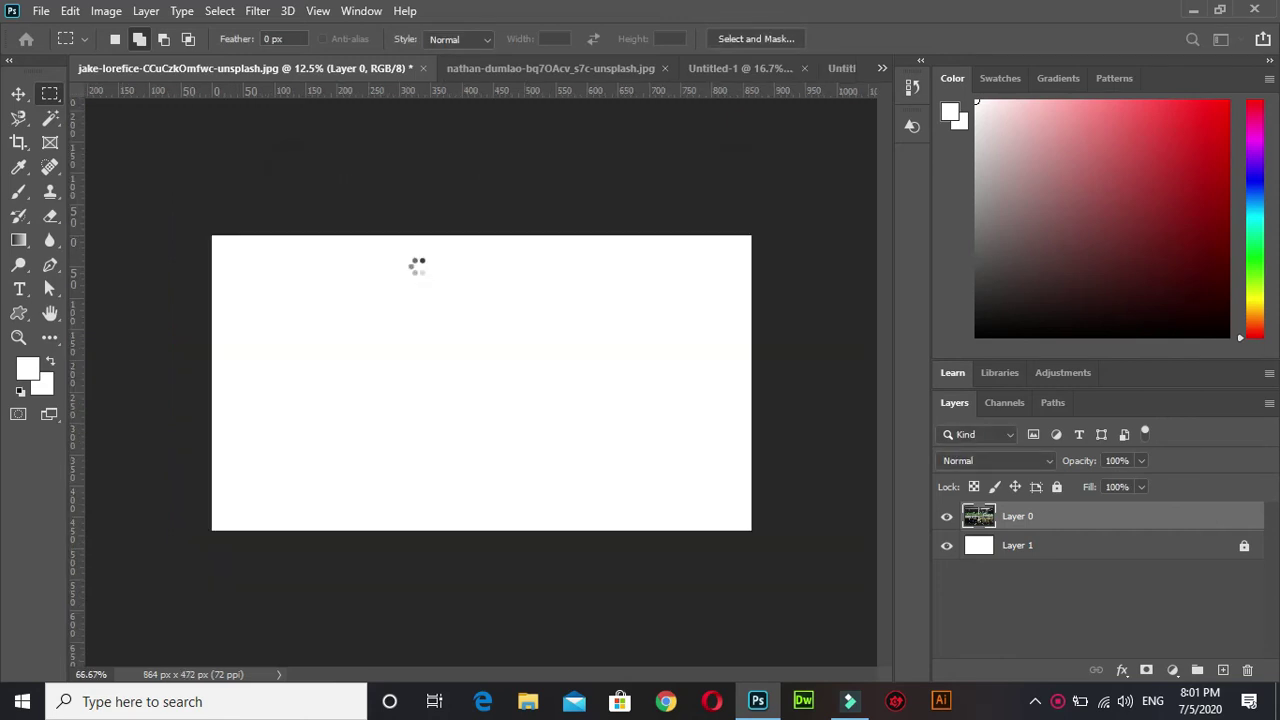
key(ctrl+v)
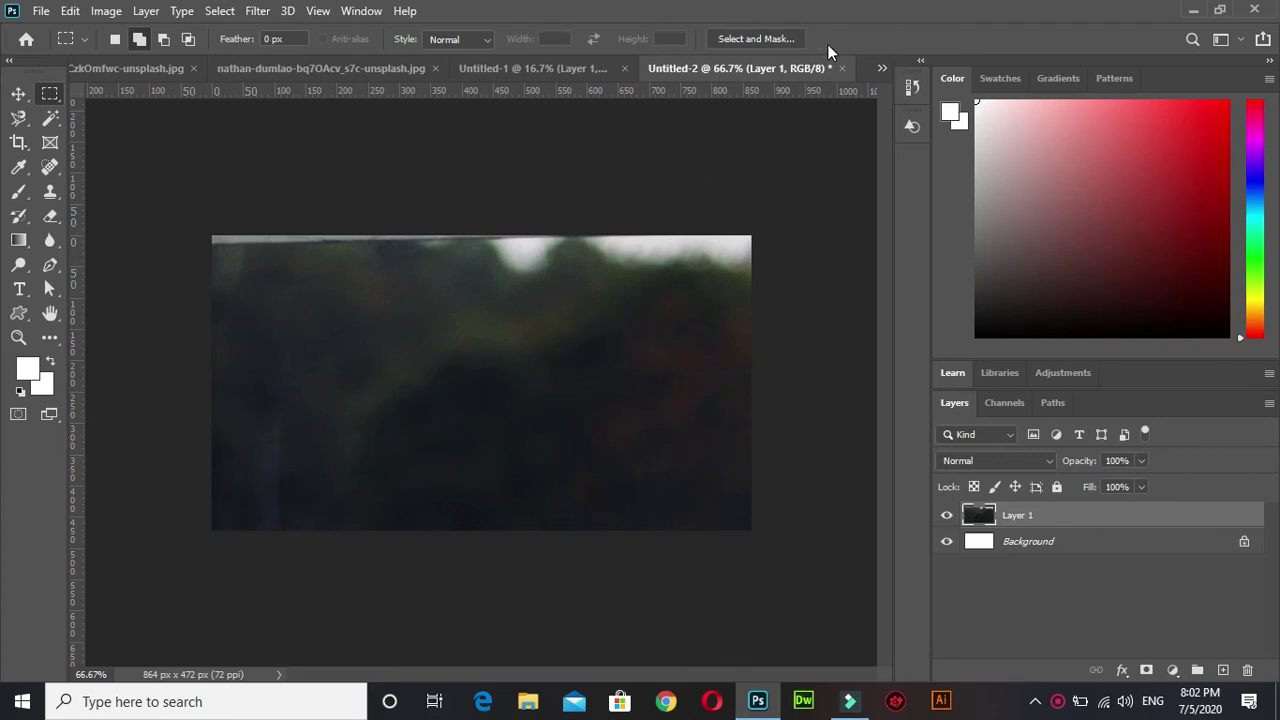
Close the tree-patch document and Untitled-1 without saving.
click(842, 68)
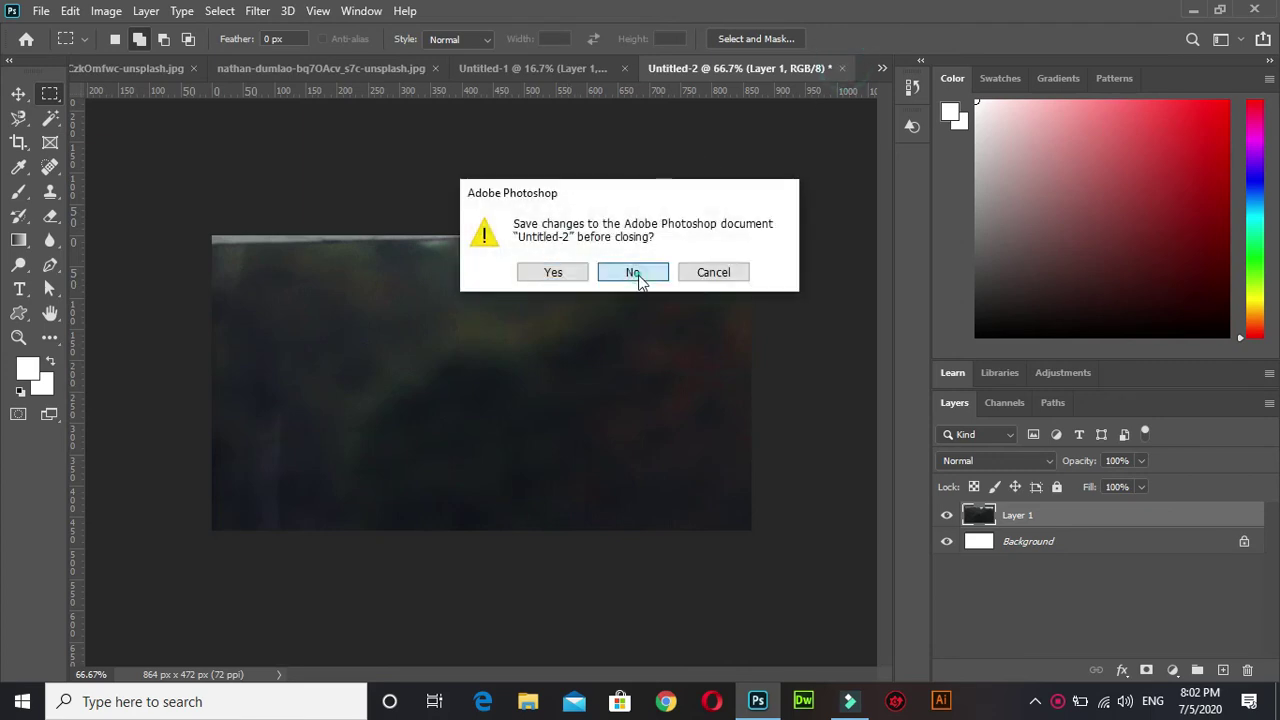
click(636, 273)
click(771, 67)
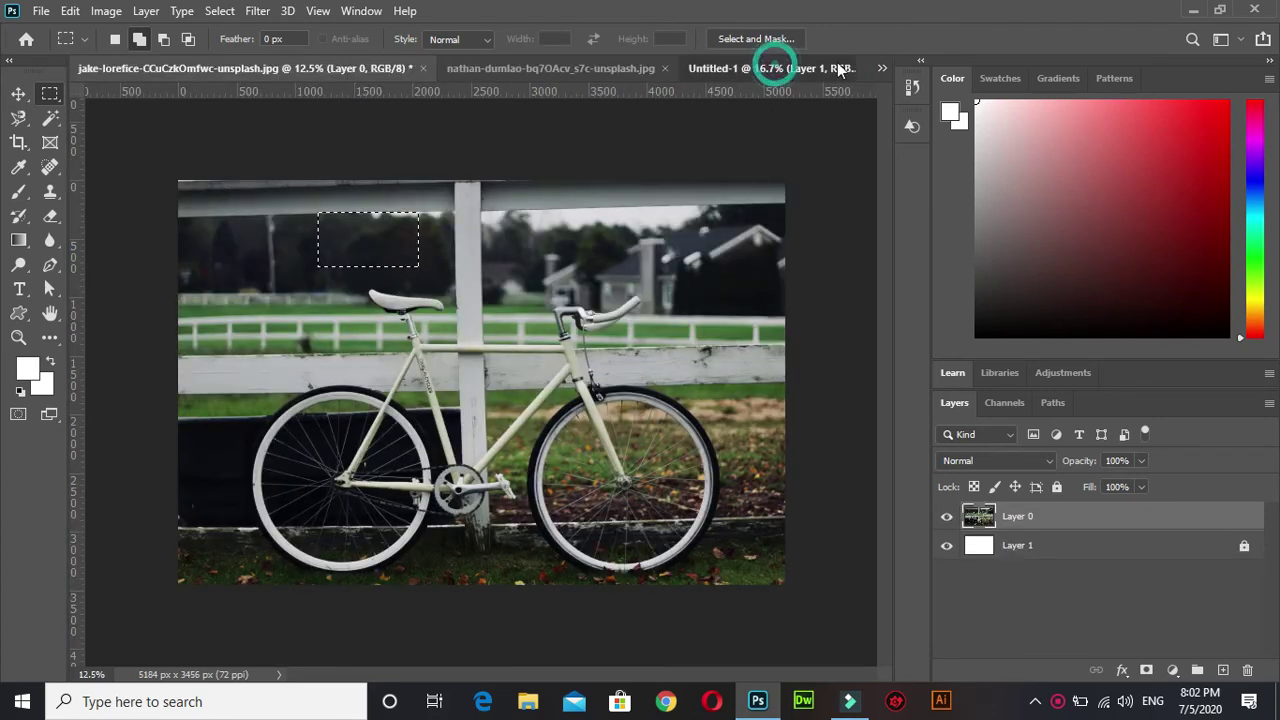
click(842, 68)
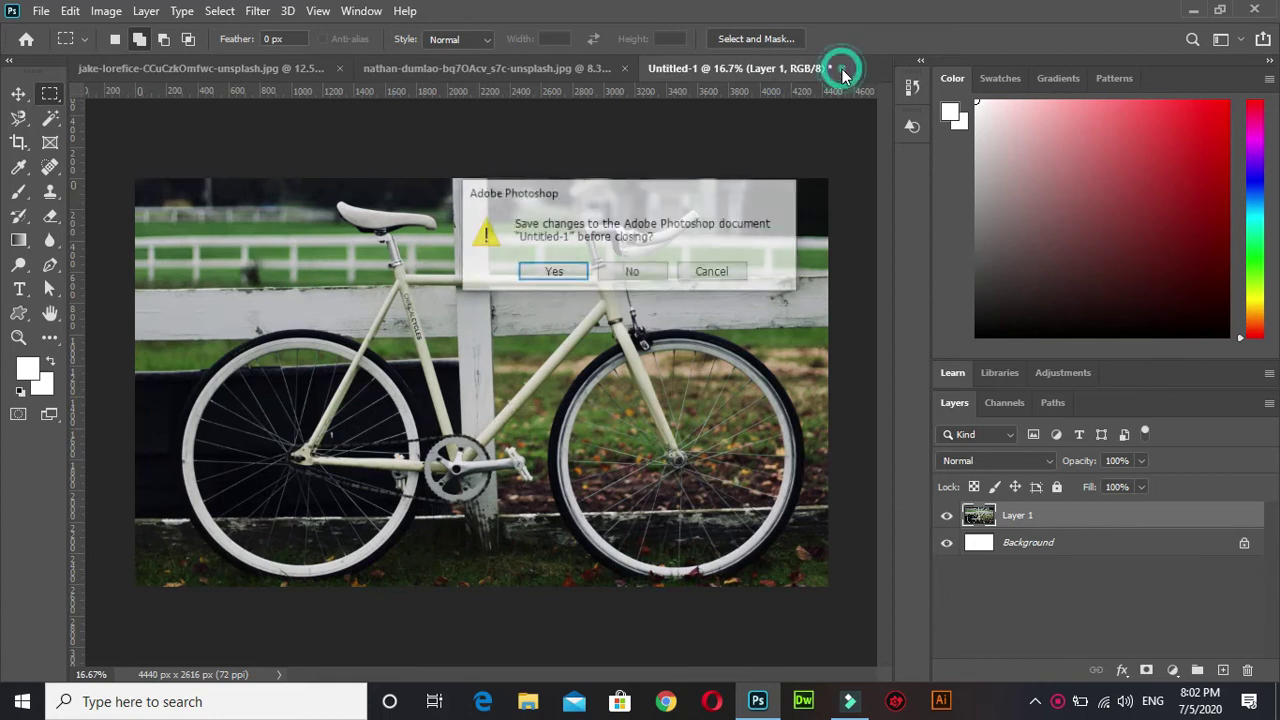
click(618, 273)
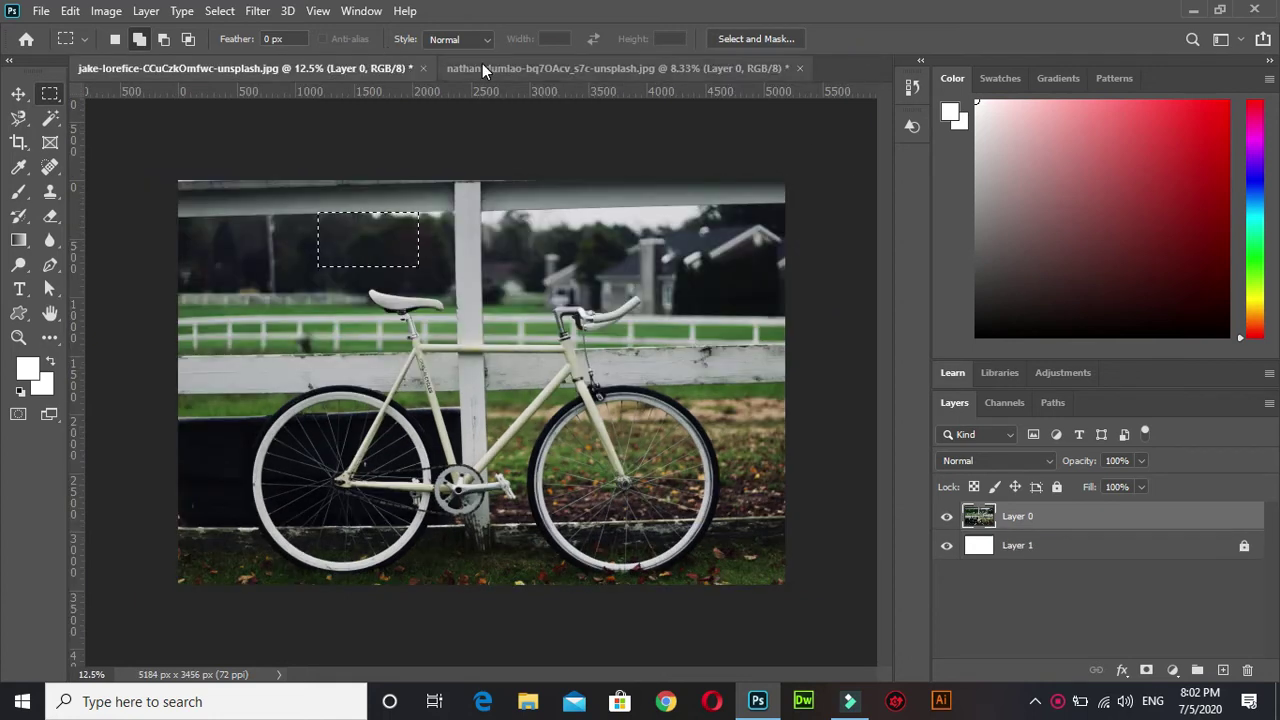
Clear the selection on the bicycle photo and dismiss the New Document dialog.
click(431, 268)
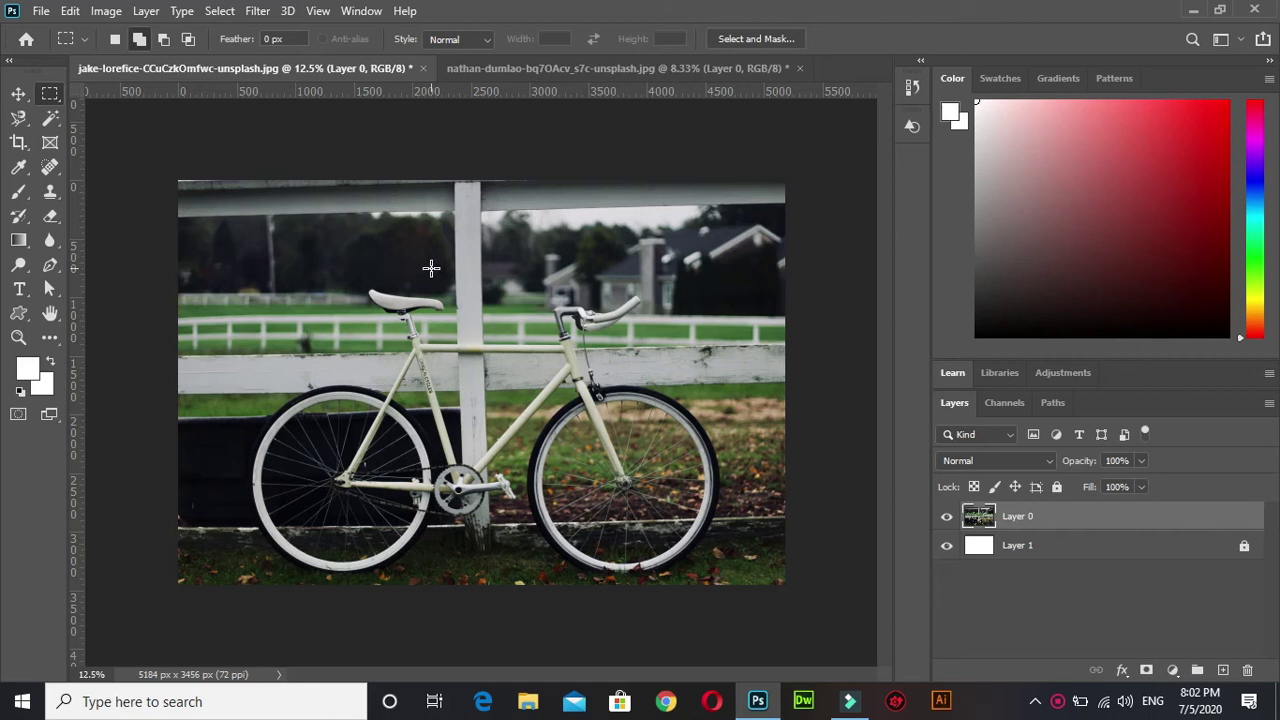
key(ctrl+n)
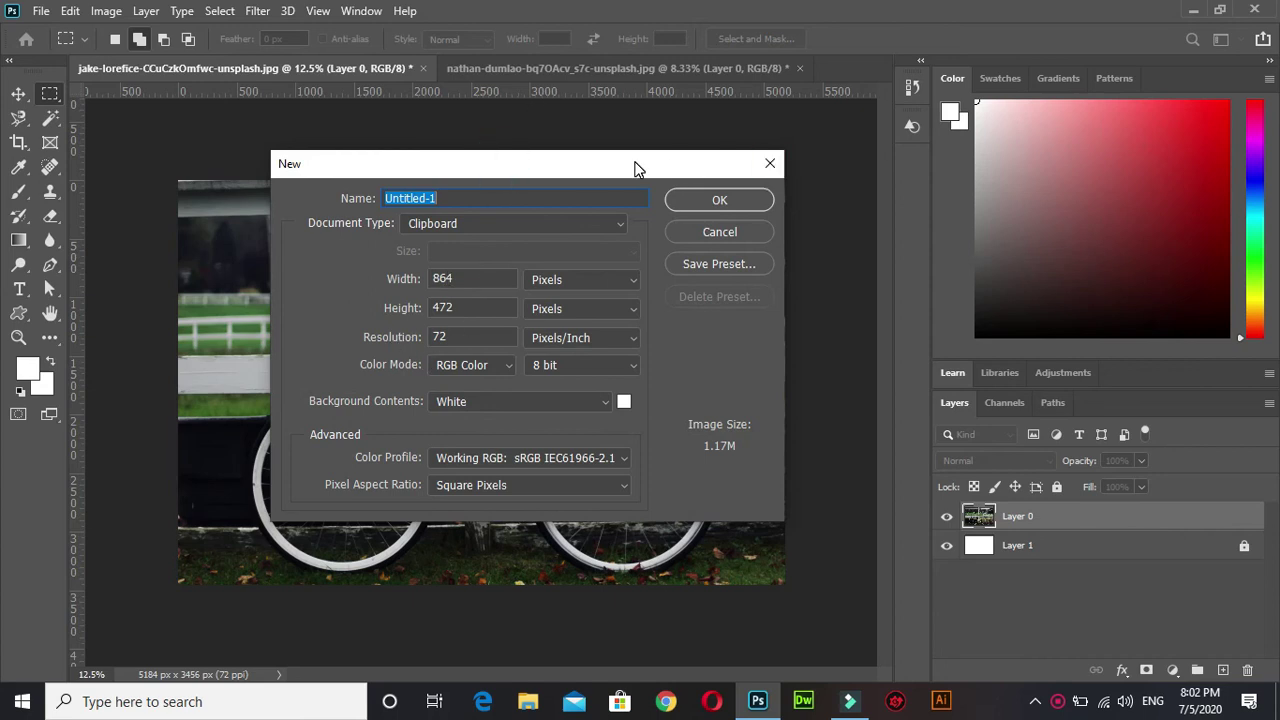
click(766, 164)
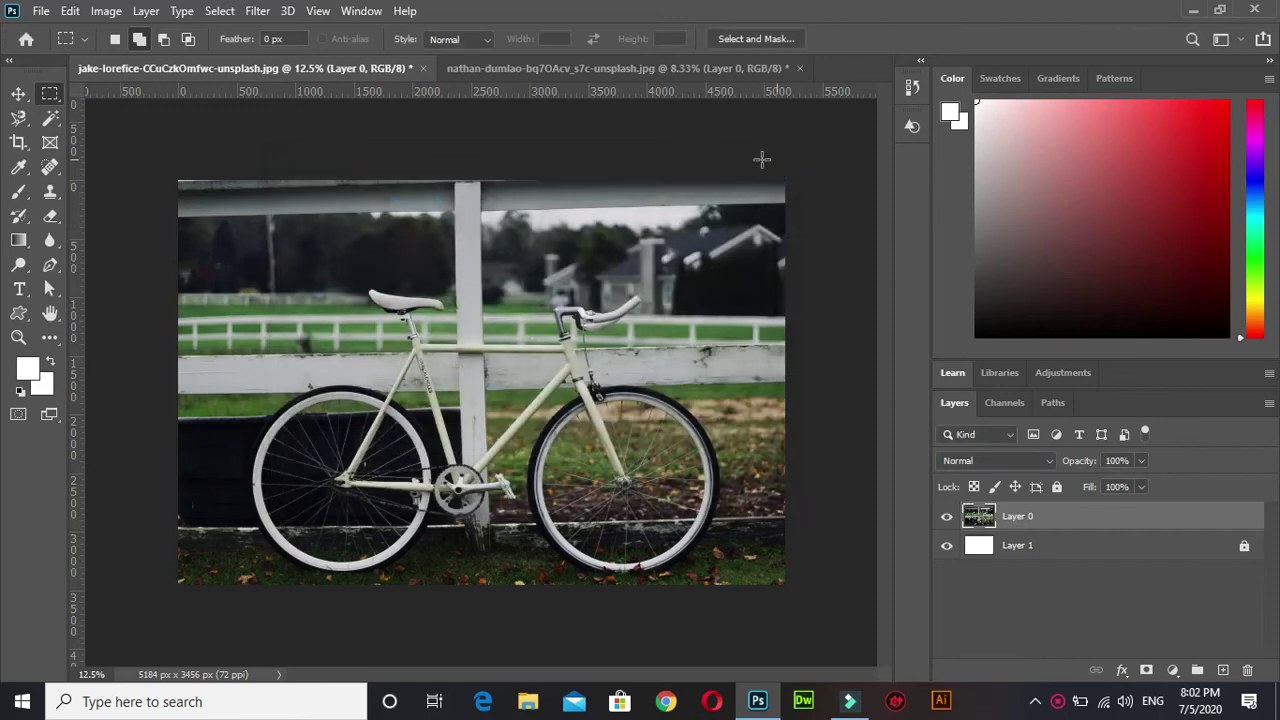
In New selection mode, select a rectangle over the trees behind the saddle.
right_click(48, 100)
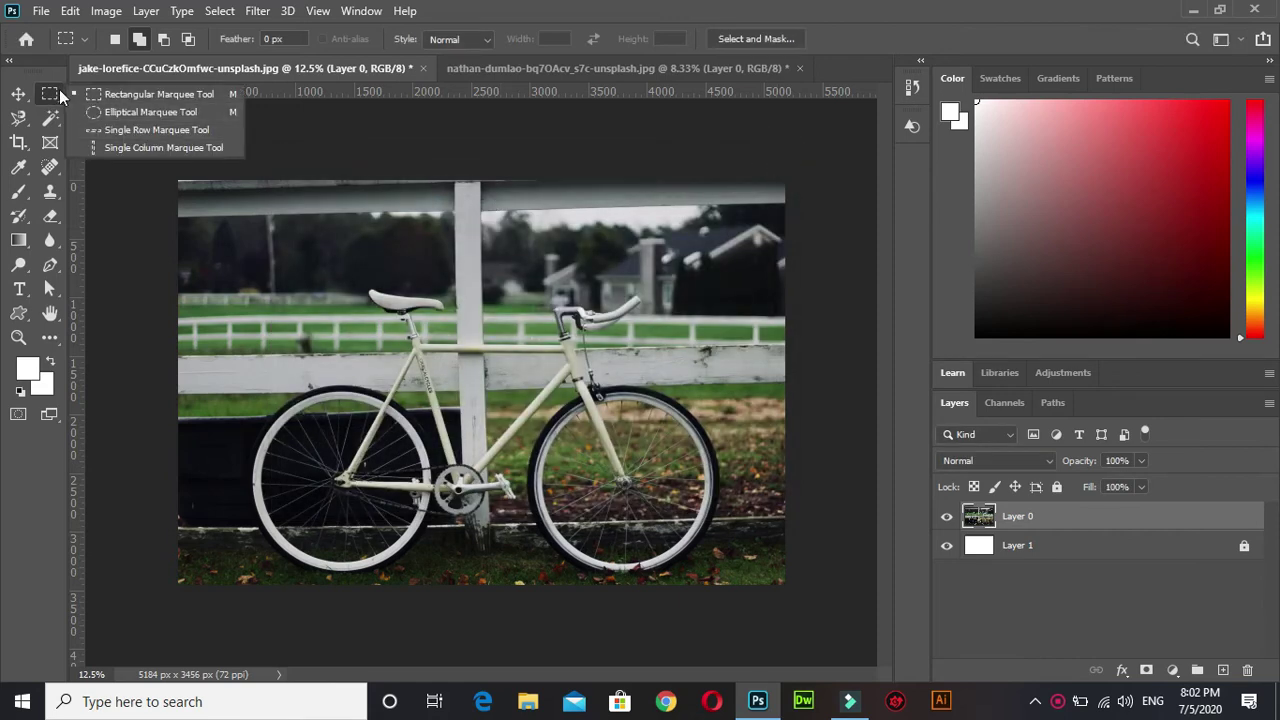
click(53, 93)
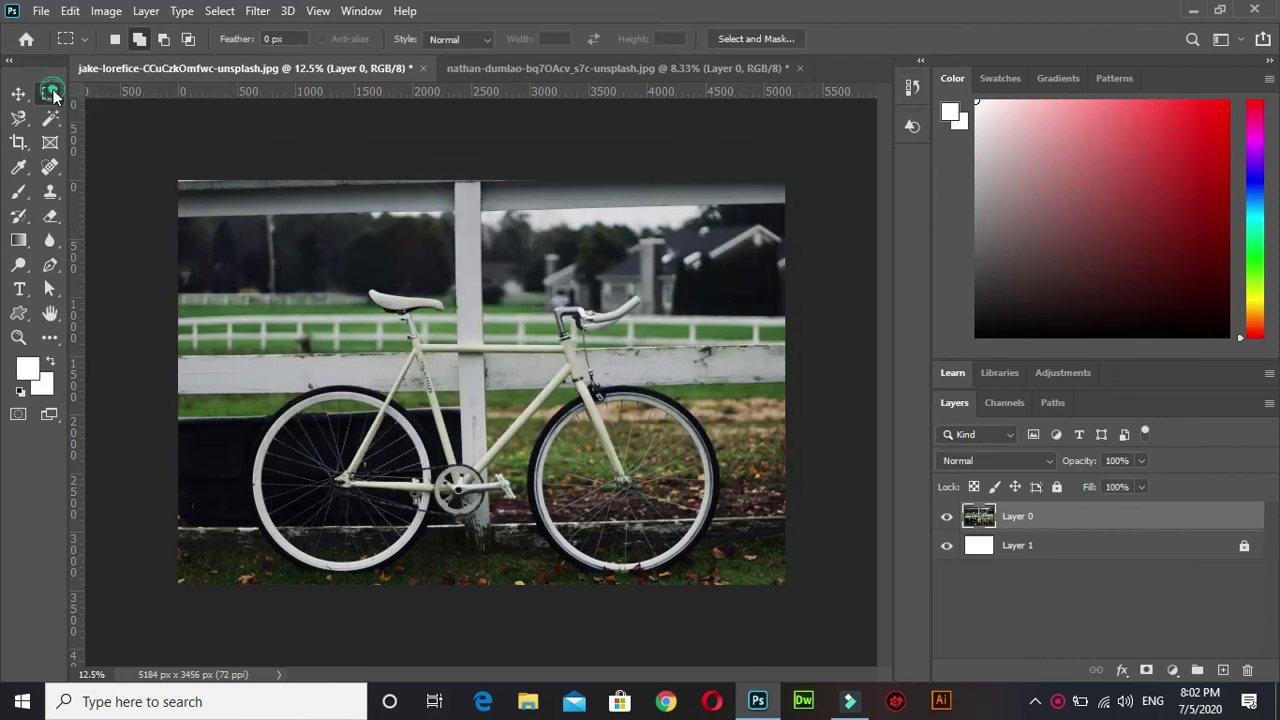
click(110, 44)
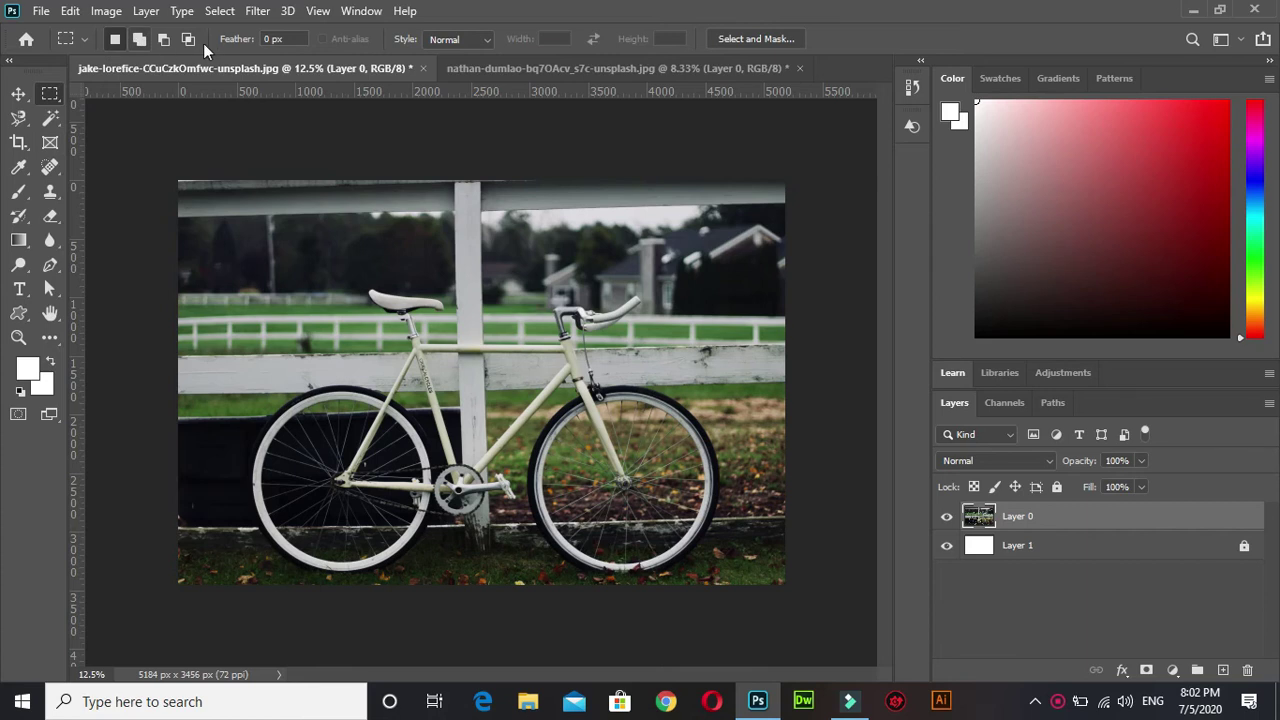
drag(266, 253, 421, 330)
In Add to selection mode, add rectangles over the saddle, frame, houses and head tube.
click(141, 41)
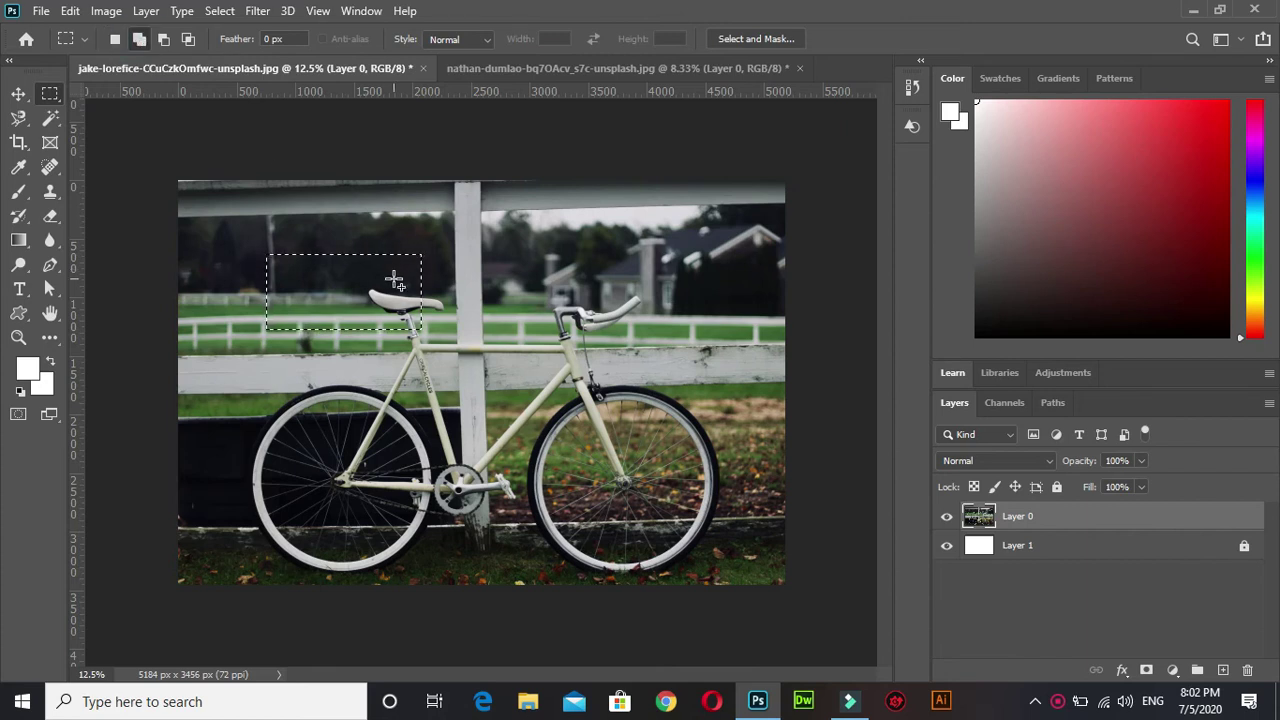
drag(484, 405, 338, 281)
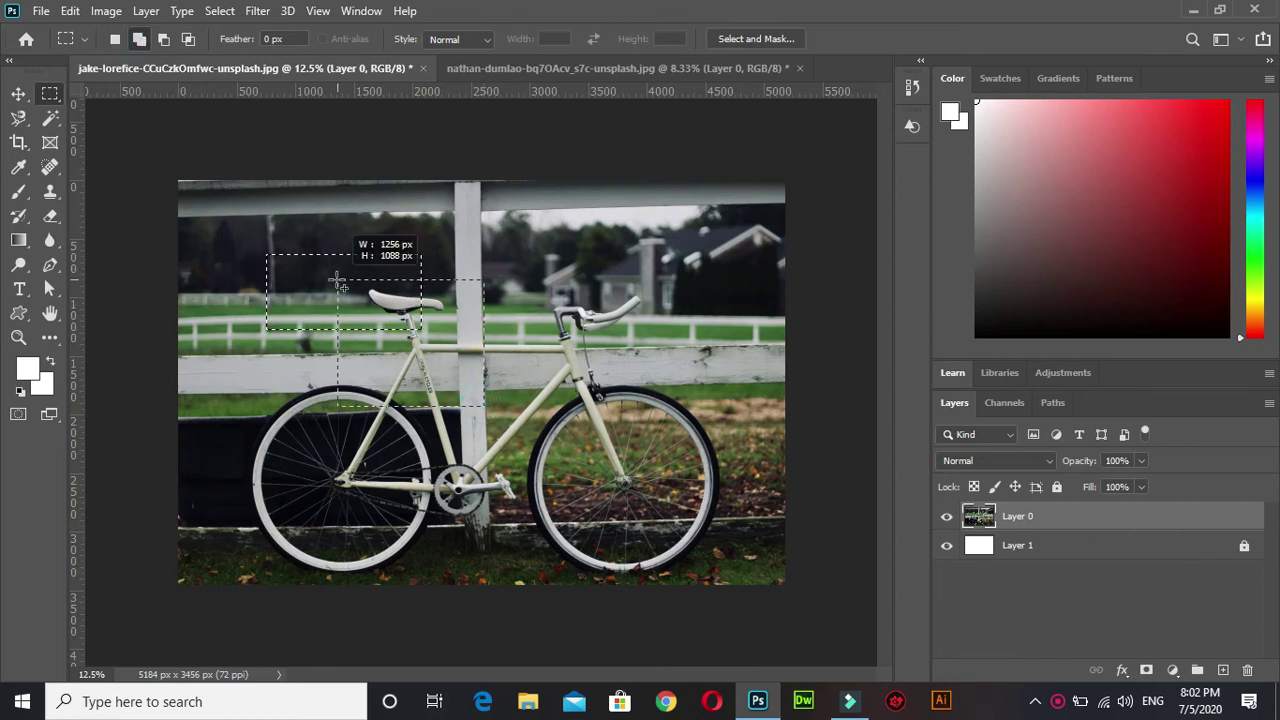
drag(558, 462, 313, 312)
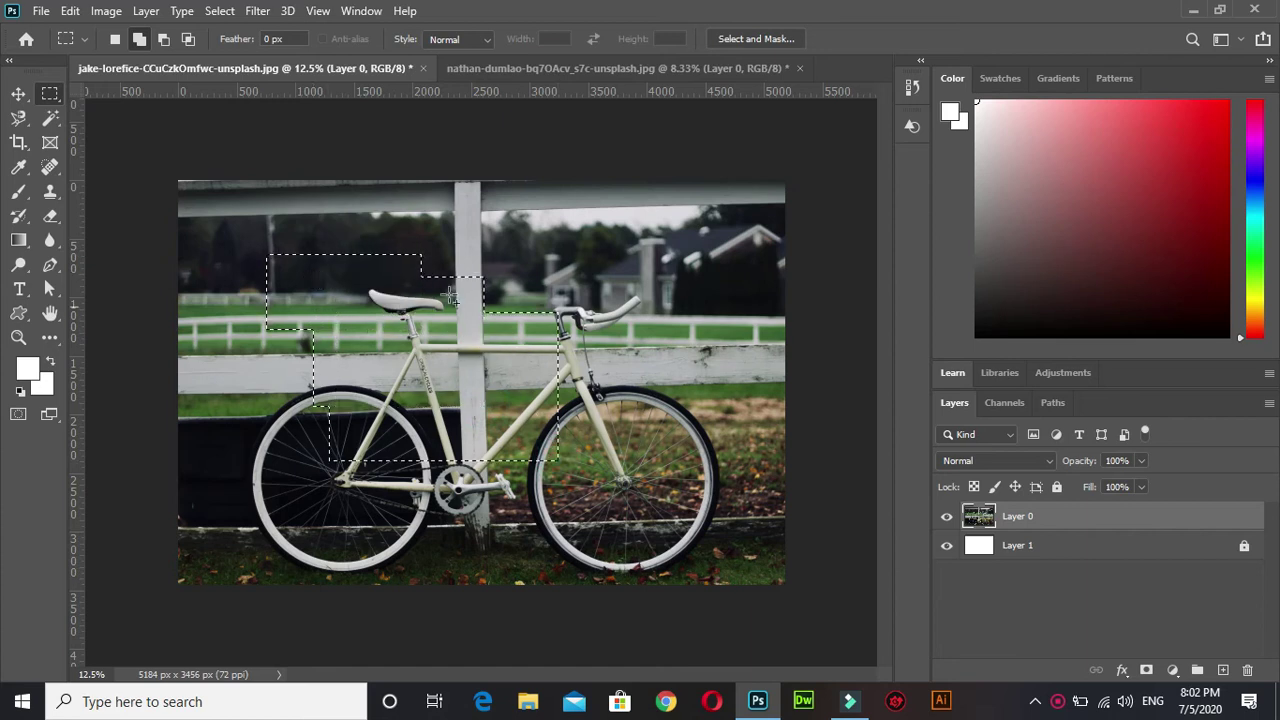
drag(427, 211, 612, 335)
drag(670, 378, 558, 280)
drag(662, 438, 558, 378)
In Subtract from selection mode, cut away the right, central, upper and tree-patch areas.
click(164, 38)
mouse_move(680, 474)
mouse_down()
mouse_move(705, 487)
mouse_move(535, 395)
mouse_up()
drag(680, 395, 480, 313)
drag(703, 298, 740, 320)
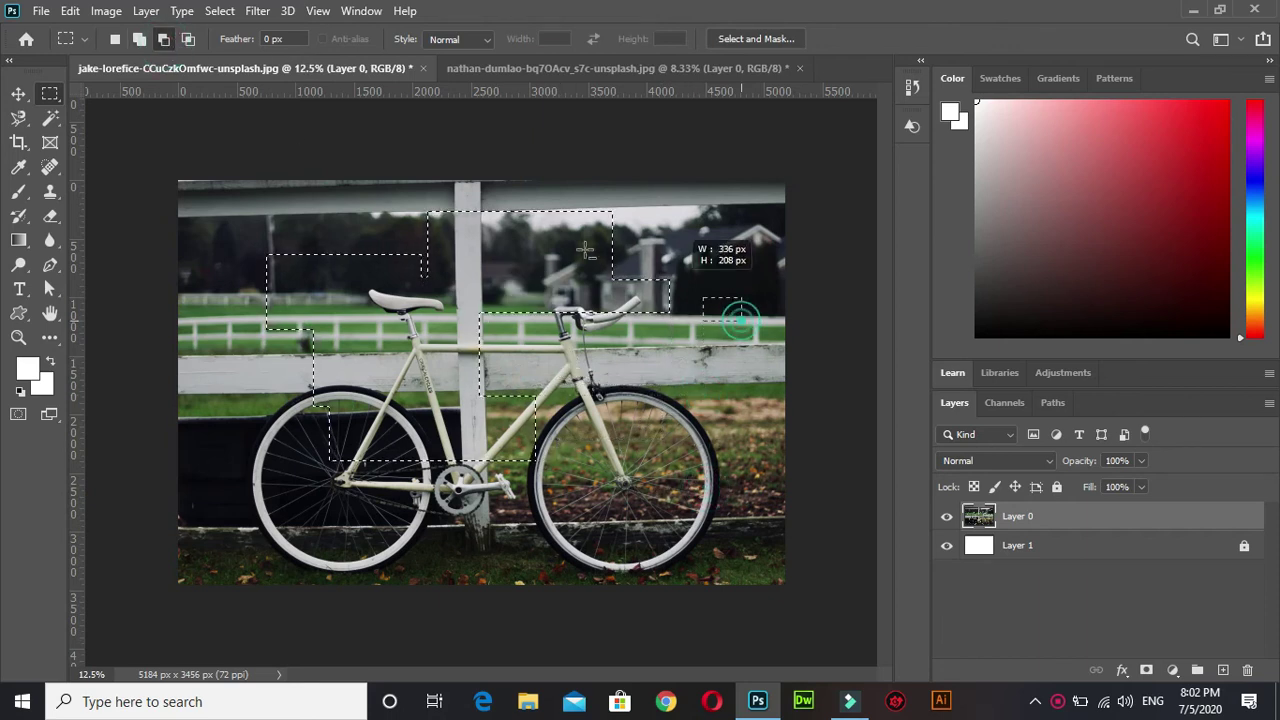
drag(711, 266, 580, 180)
mouse_move(545, 345)
mouse_down()
mouse_move(414, 233)
mouse_move(343, 285)
mouse_up()
drag(255, 328, 376, 271)
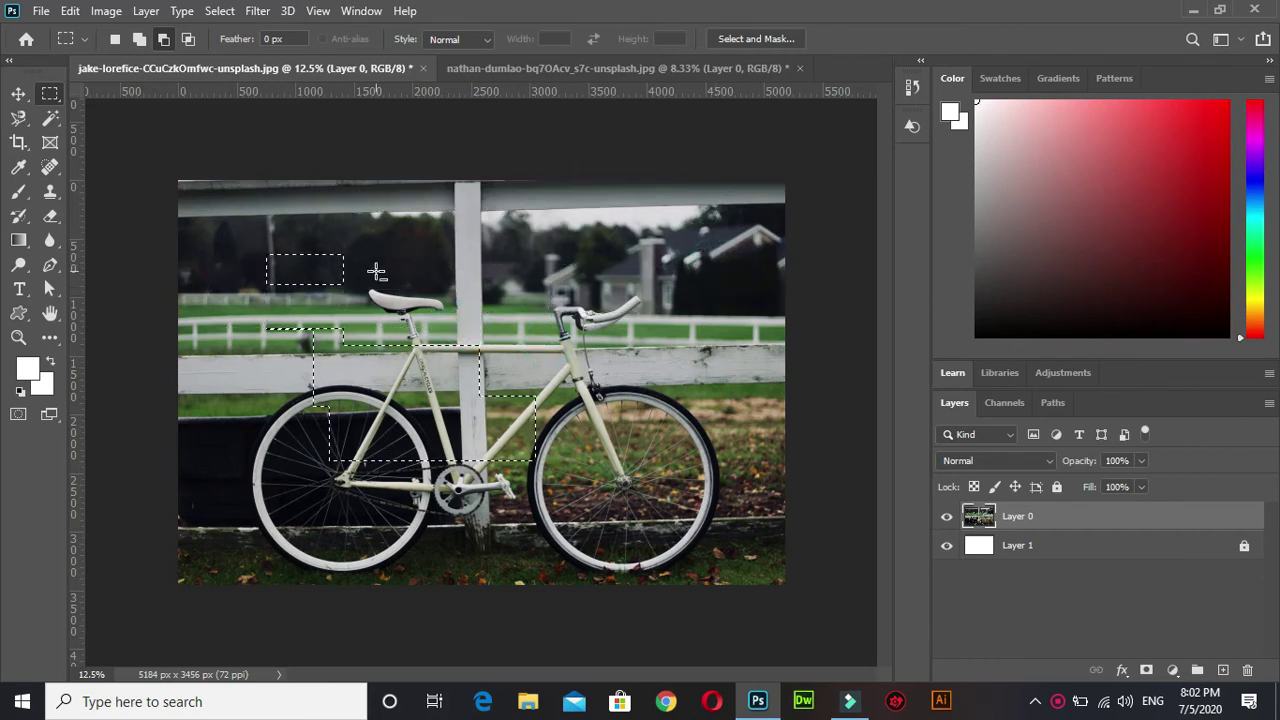
drag(257, 214, 360, 292)
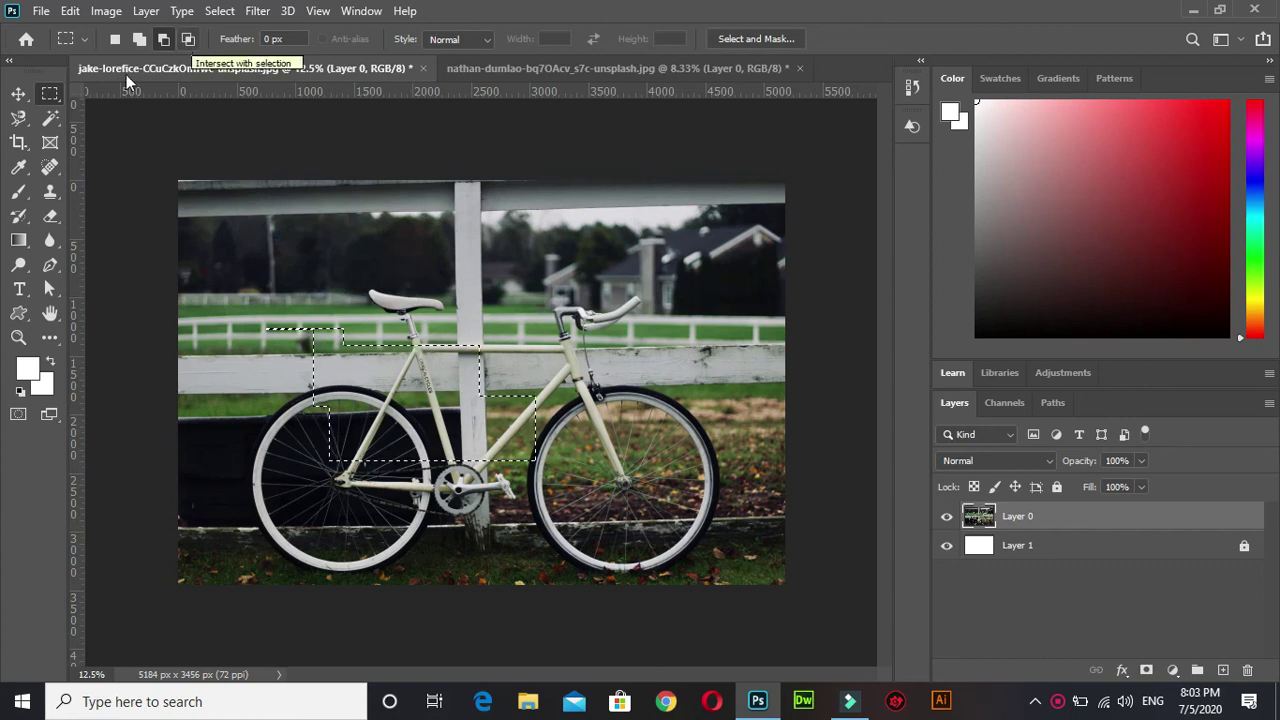
Subtract two elliptical areas from the bike-frame selection, then deselect the photo.
right_click(50, 94)
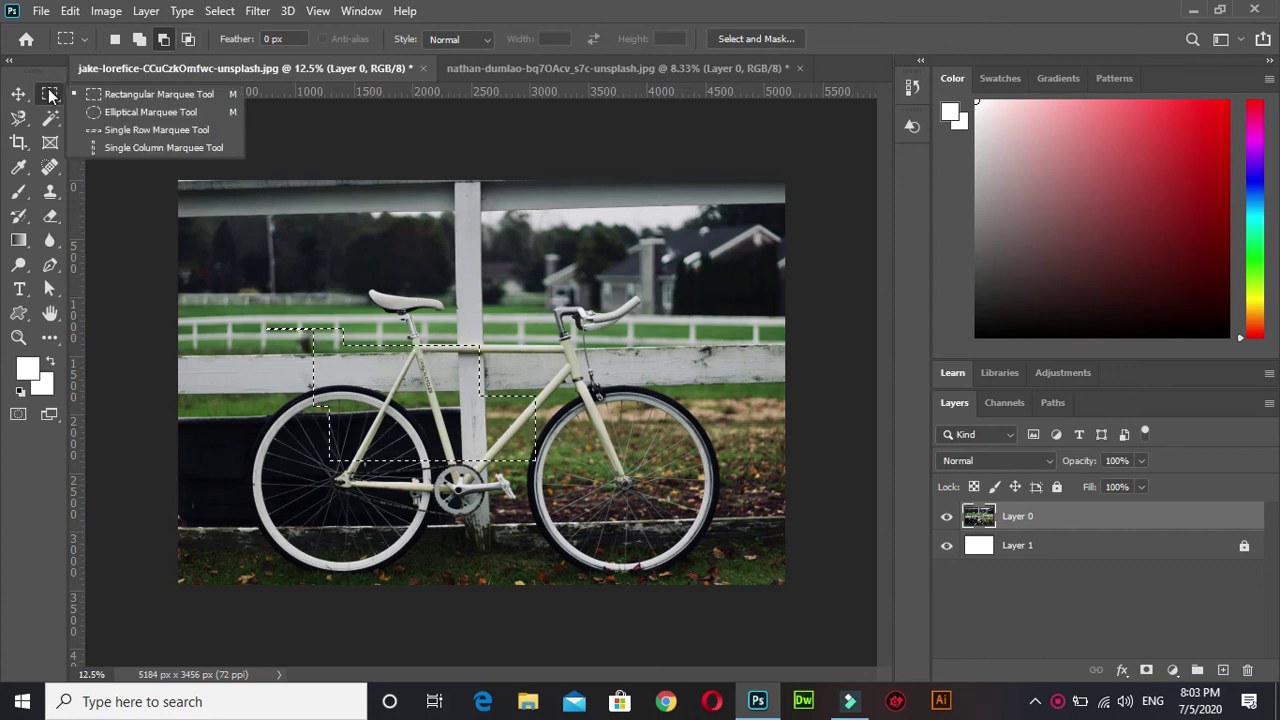
click(104, 113)
drag(255, 310, 372, 412)
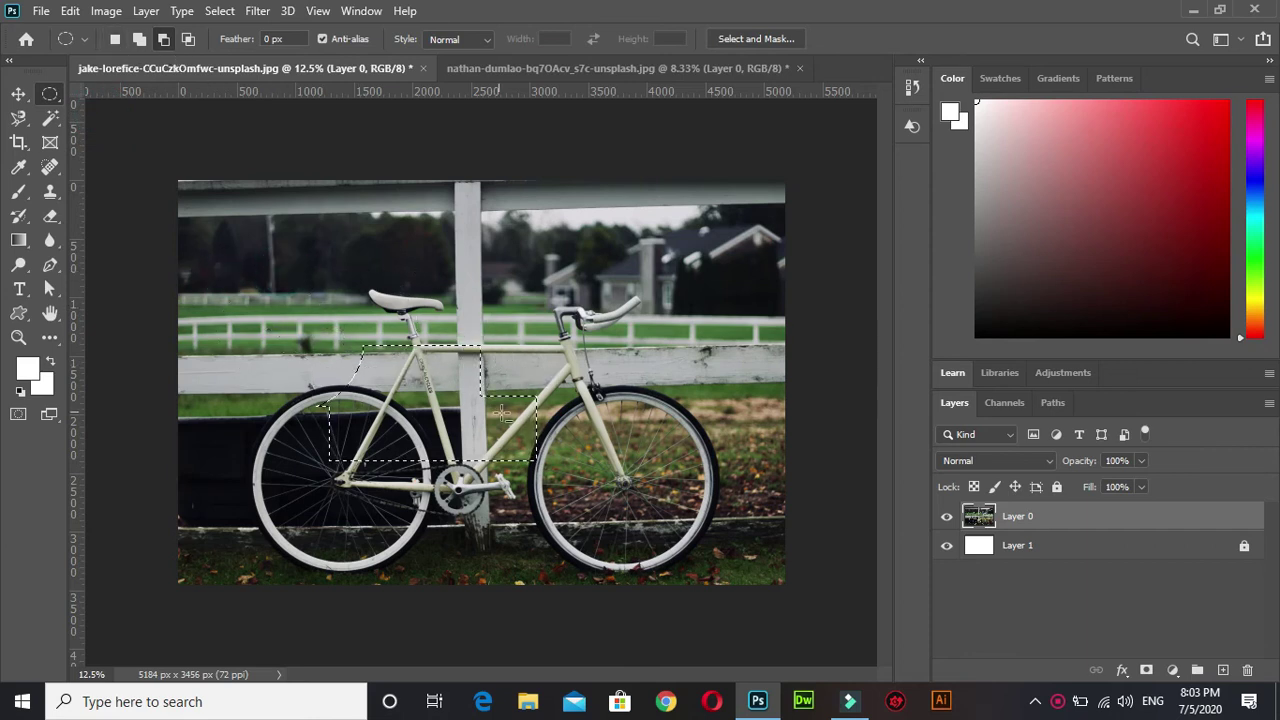
drag(371, 277, 615, 418)
click(615, 420)
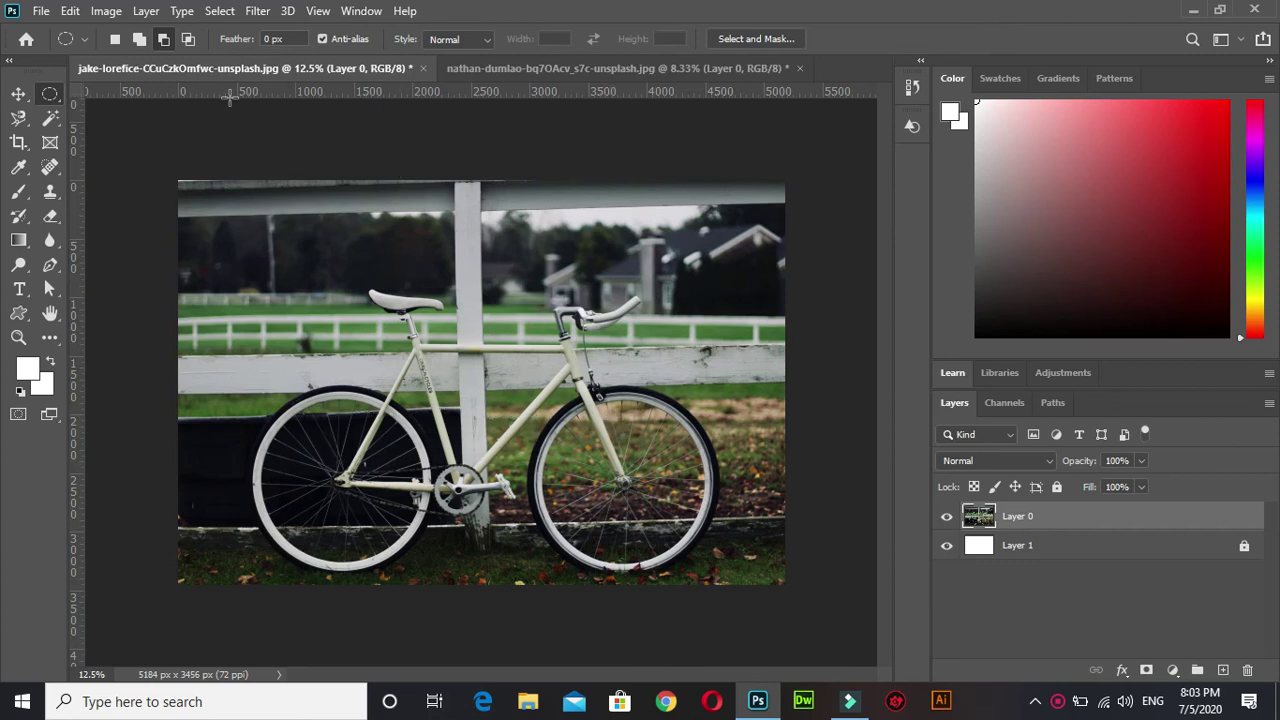
right_click(37, 96)
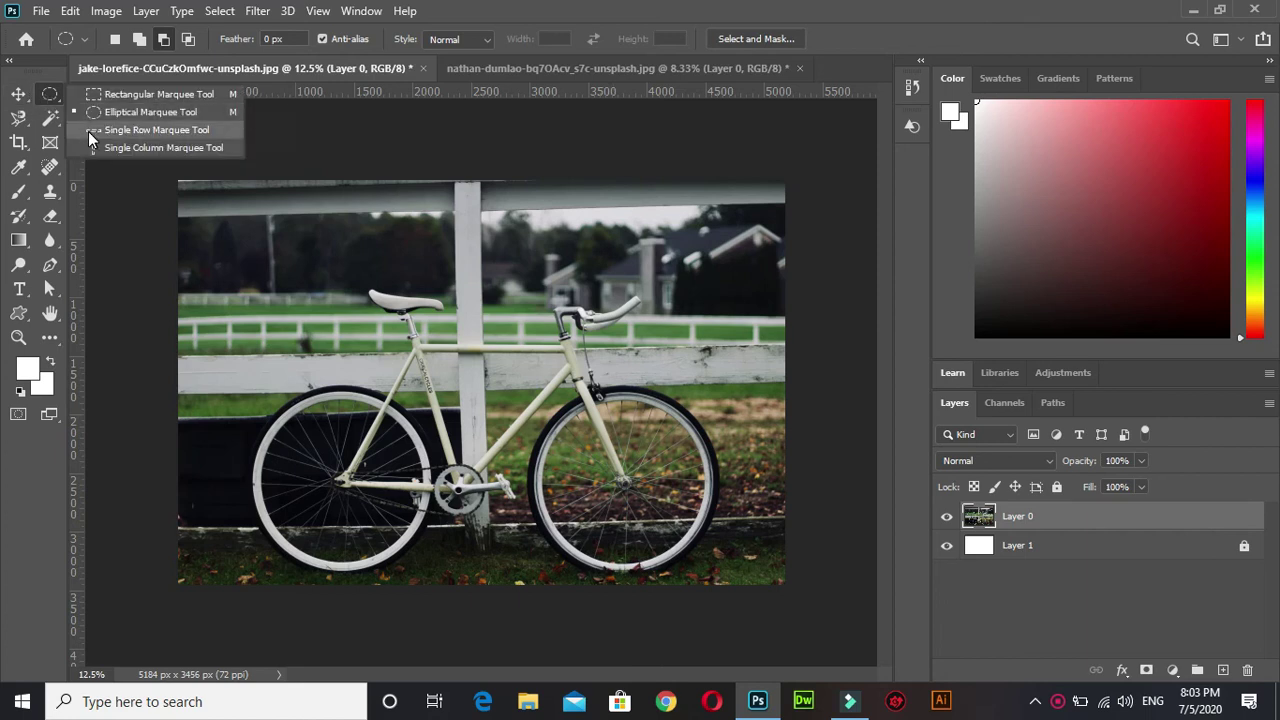
Zoom in and make single-row marquee selections across the bicycle photo.
click(88, 131)
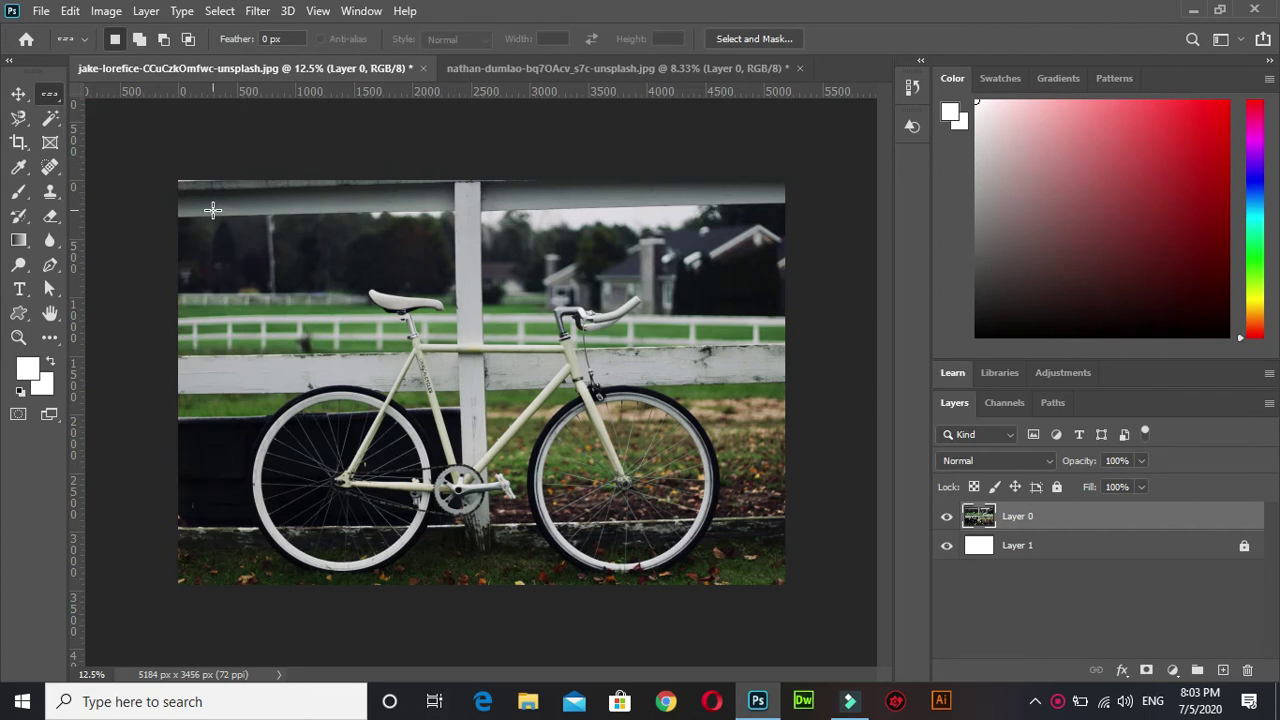
key(ctrl+plus)
drag(224, 148, 236, 184)
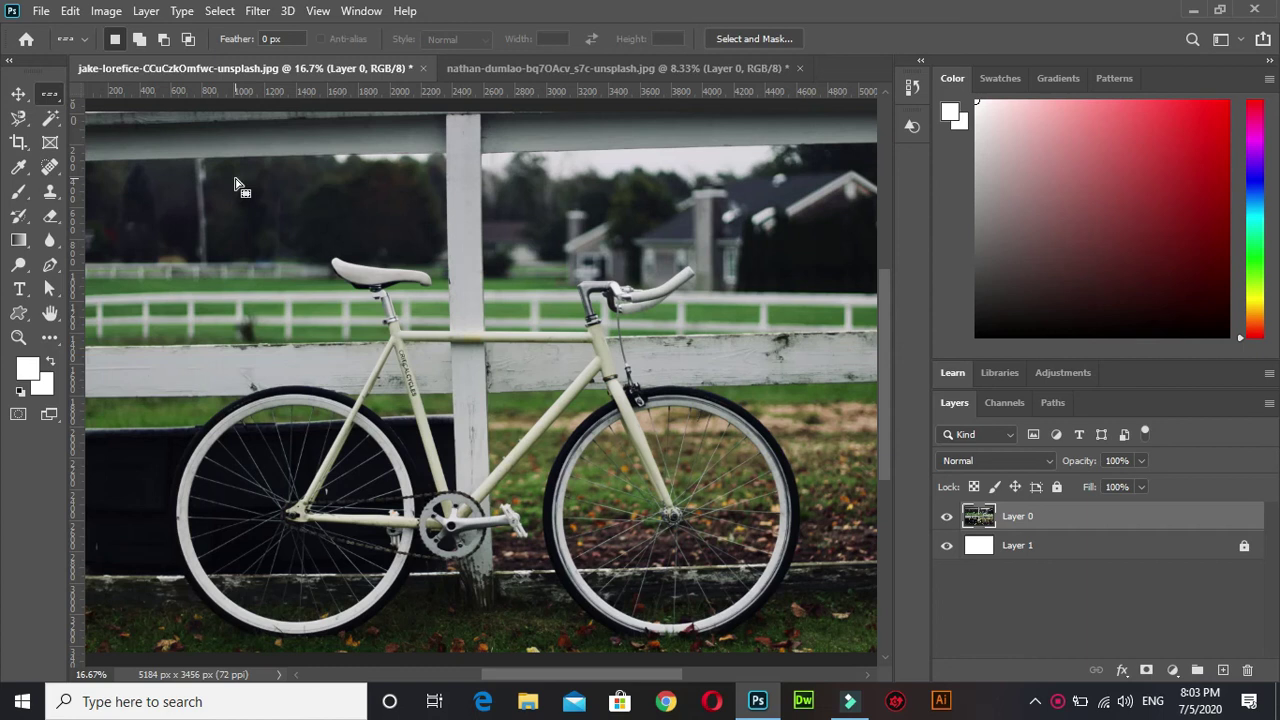
click(237, 177)
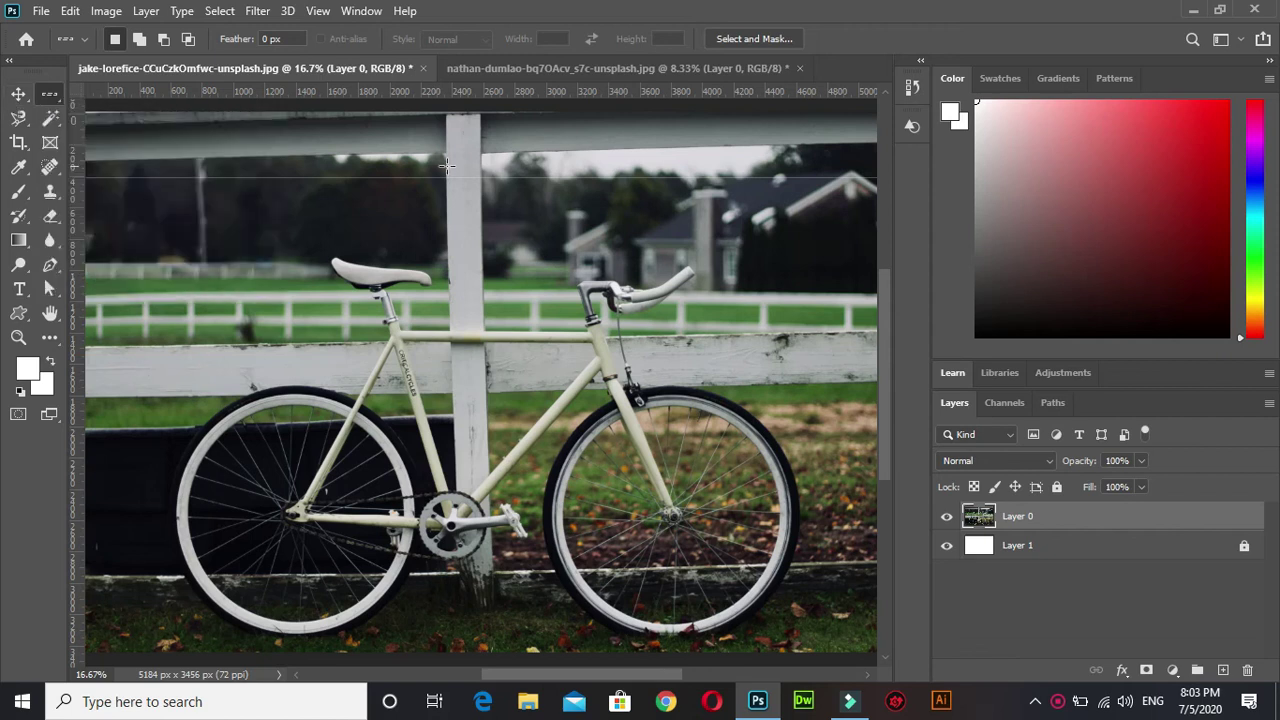
drag(158, 194, 171, 201)
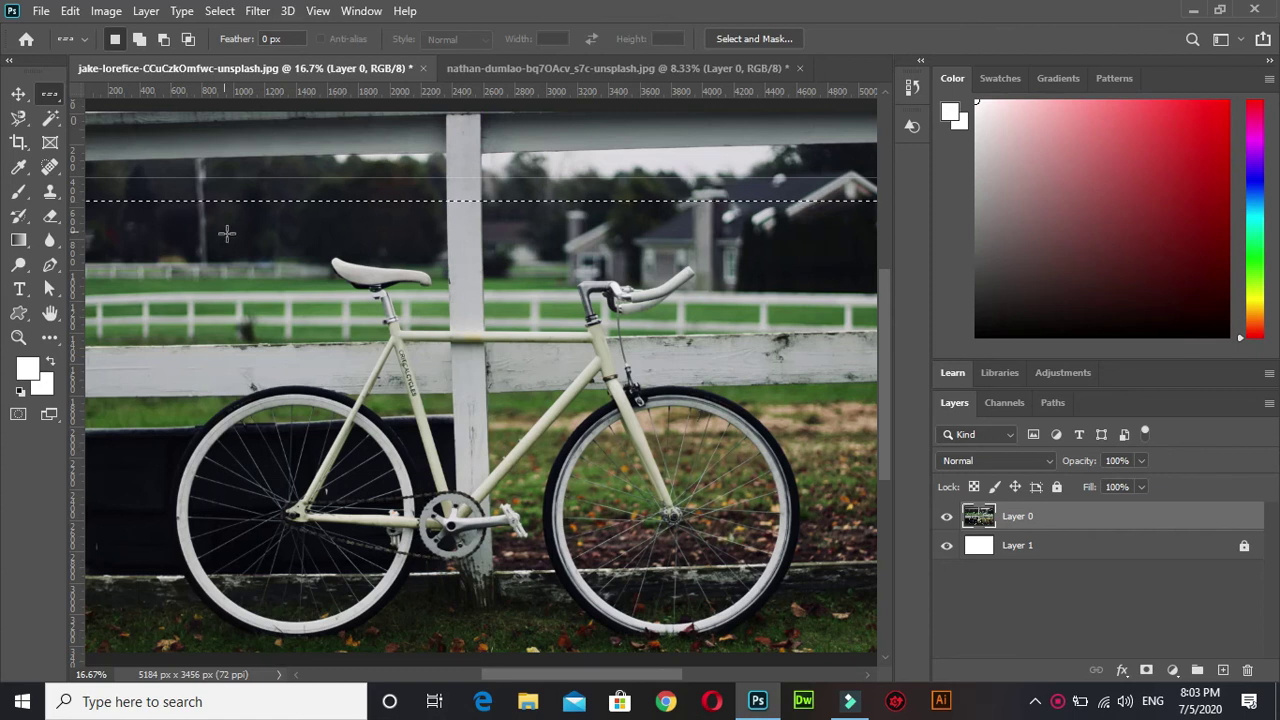
Deselect, place further one-pixel row selections, then fit the photo in the window.
key(ctrl+d)
click(228, 234)
click(202, 240)
click(202, 239)
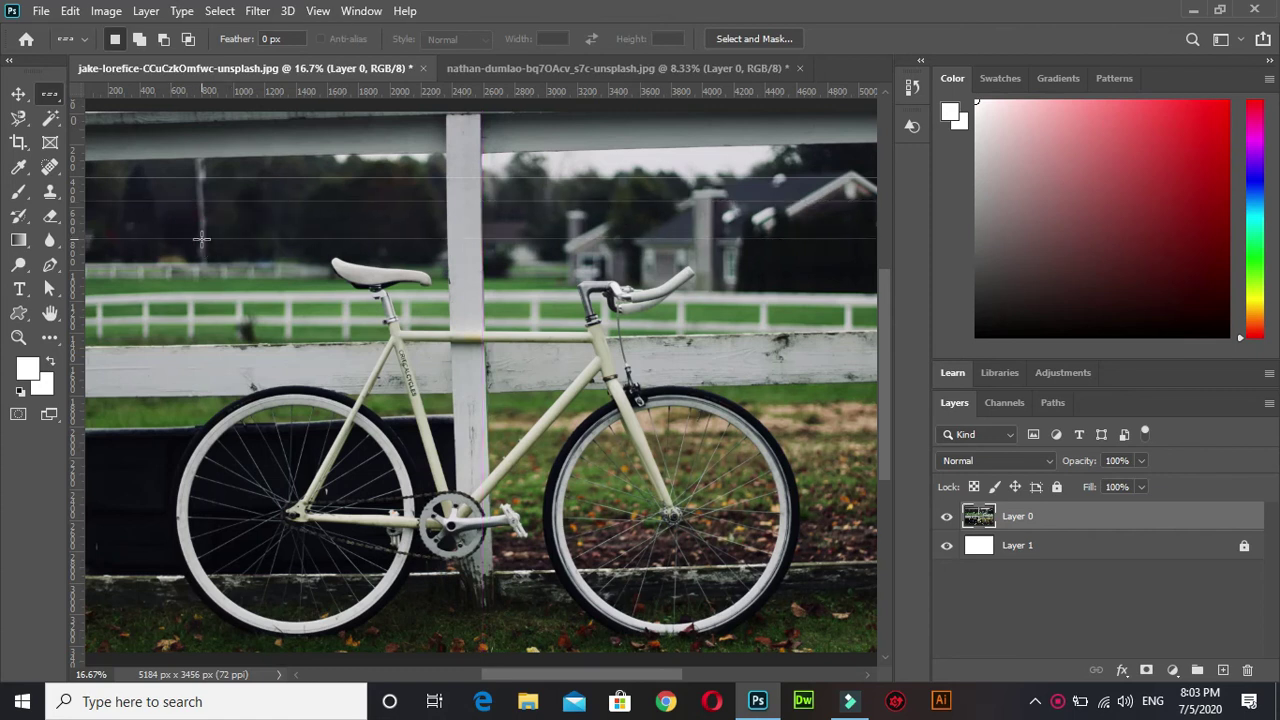
click(294, 271)
key(ctrl+0)
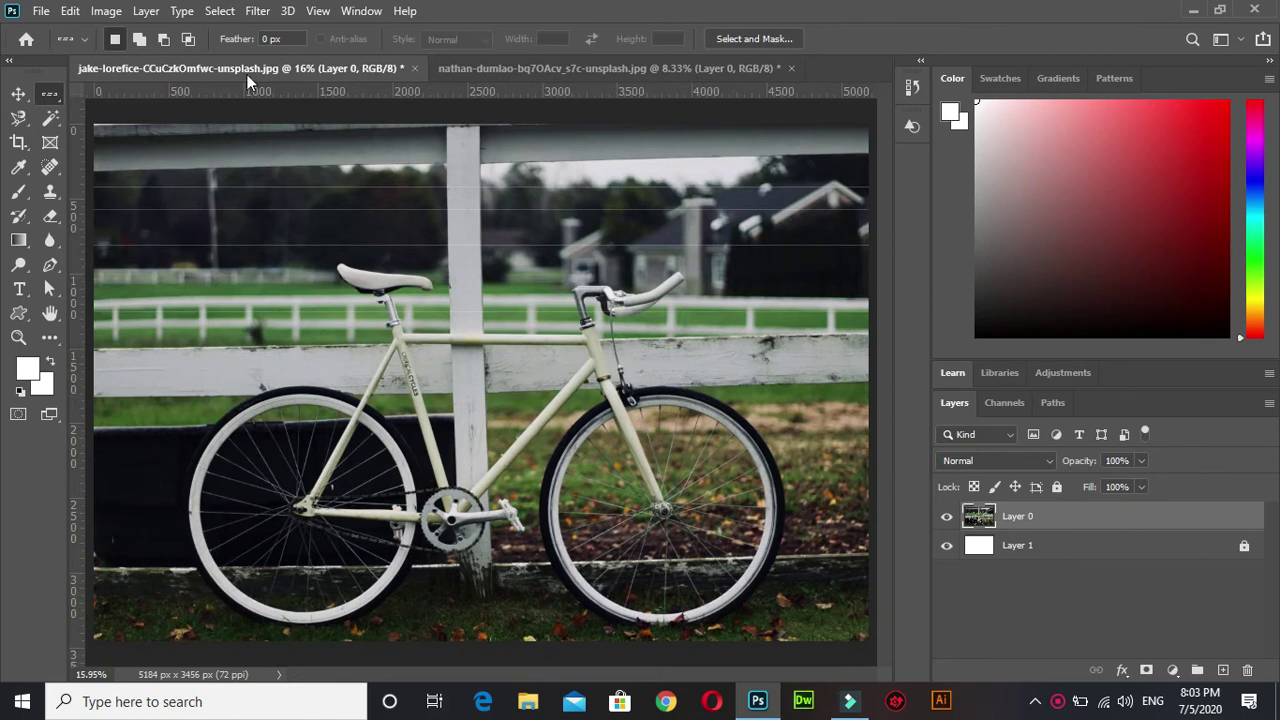
Select a single-pixel column near the photo's left edge with the Single Column Marquee.
right_click(50, 95)
click(123, 147)
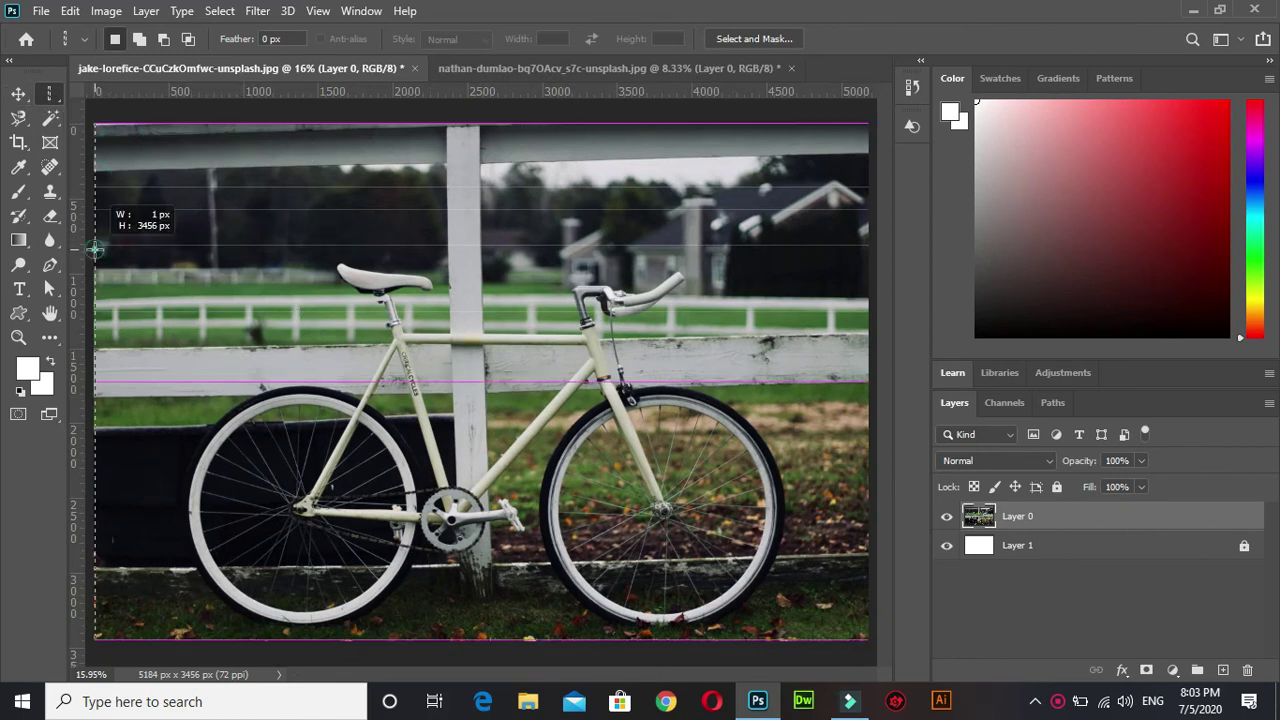
mouse_move(131, 231)
mouse_down()
mouse_move(135, 266)
mouse_move(178, 293)
mouse_move(250, 293)
mouse_up()
click(135, 266)
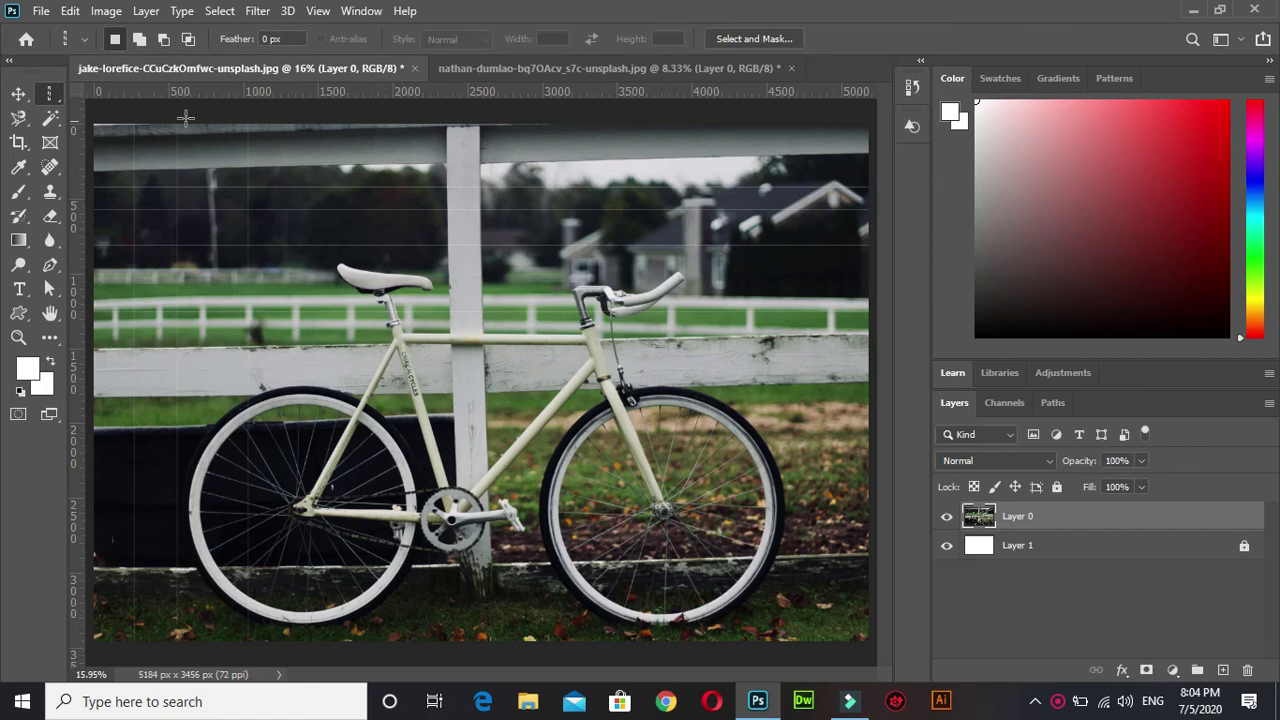
Create a new default document and select a wide rectangle near the canvas top.
key(ctrl+n)
key(Return)
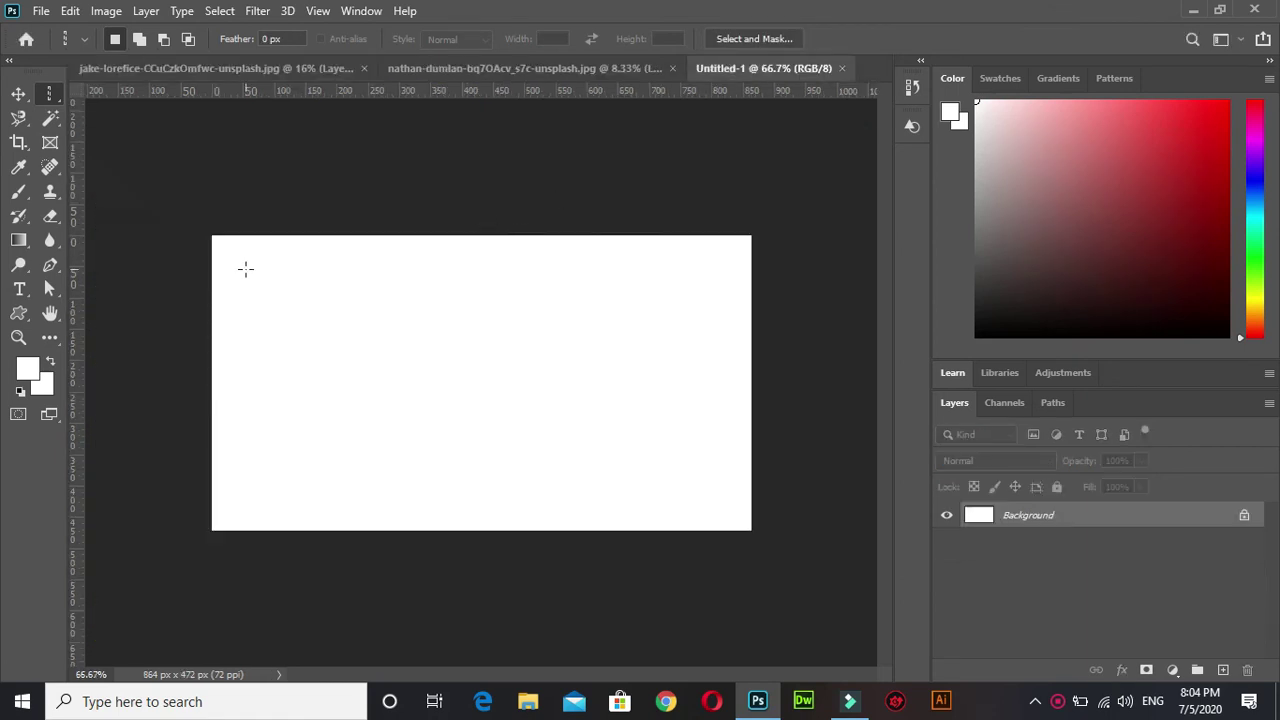
right_click(53, 95)
click(100, 94)
mouse_move(281, 288)
mouse_down()
mouse_move(472, 356)
mouse_move(607, 345)
mouse_up()
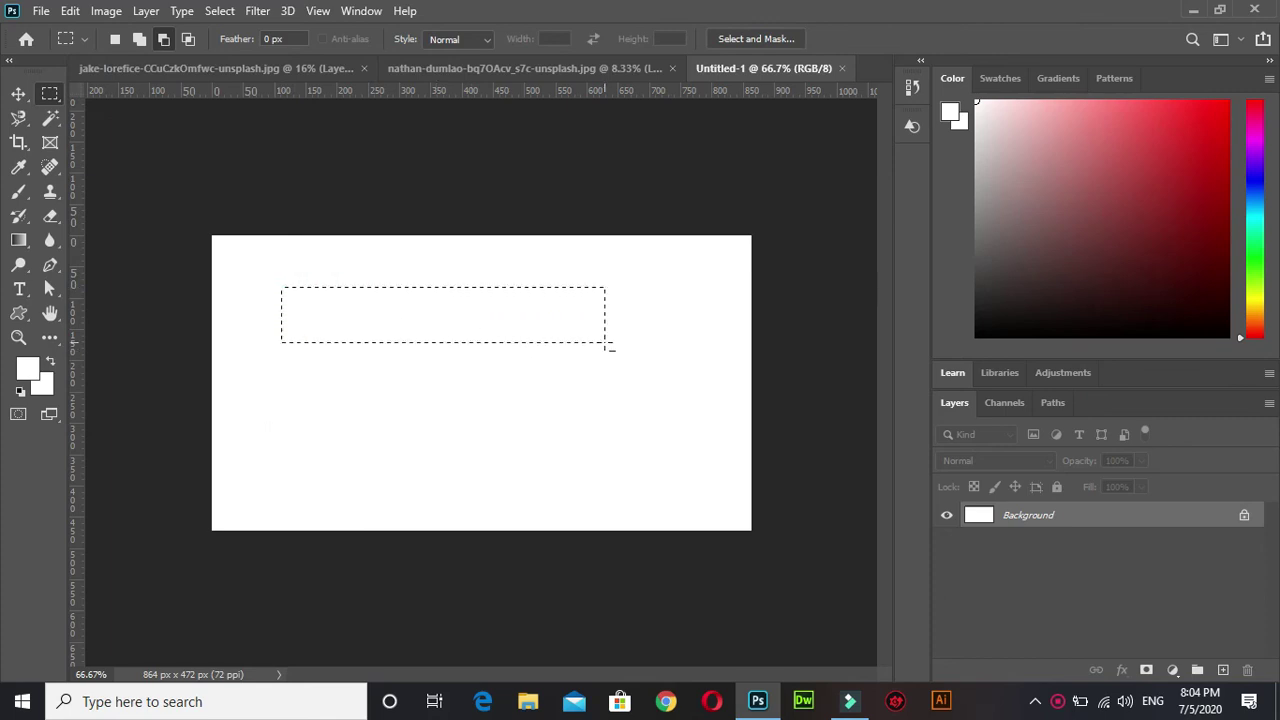
Fill the rectangle with red on a new Layer 1, then deselect.
drag(1156, 120, 1226, 120)
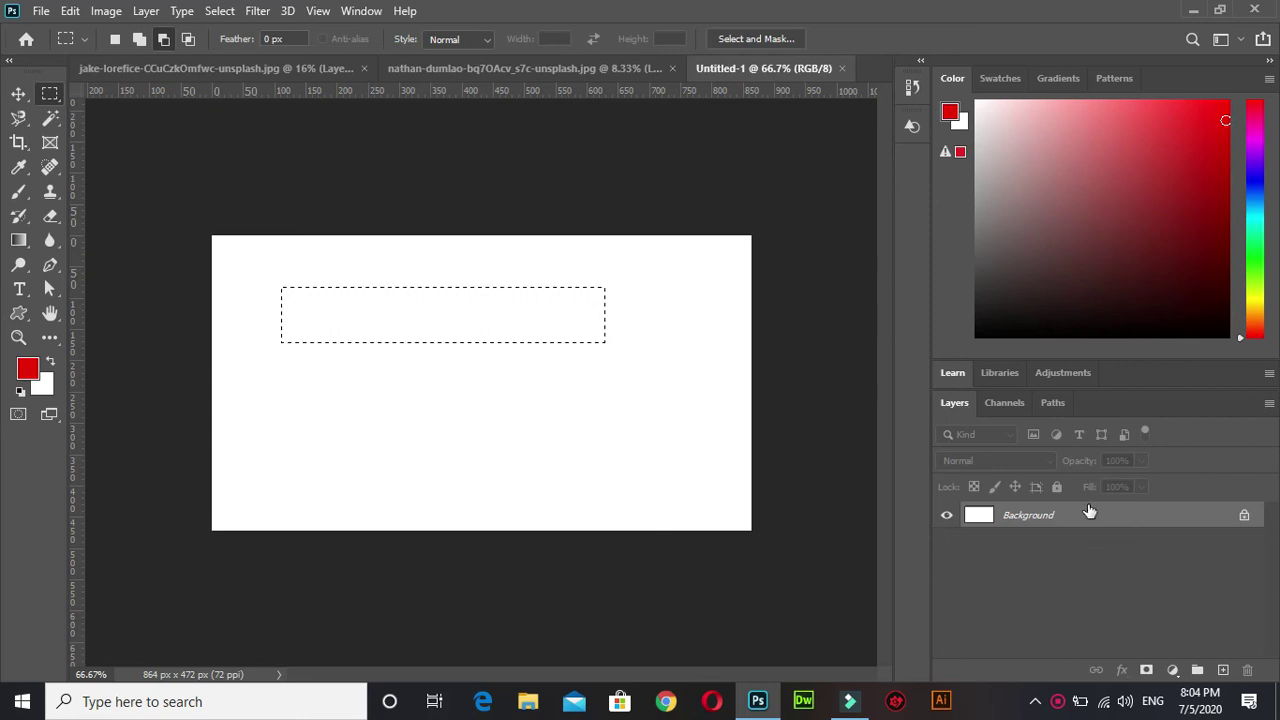
click(1223, 670)
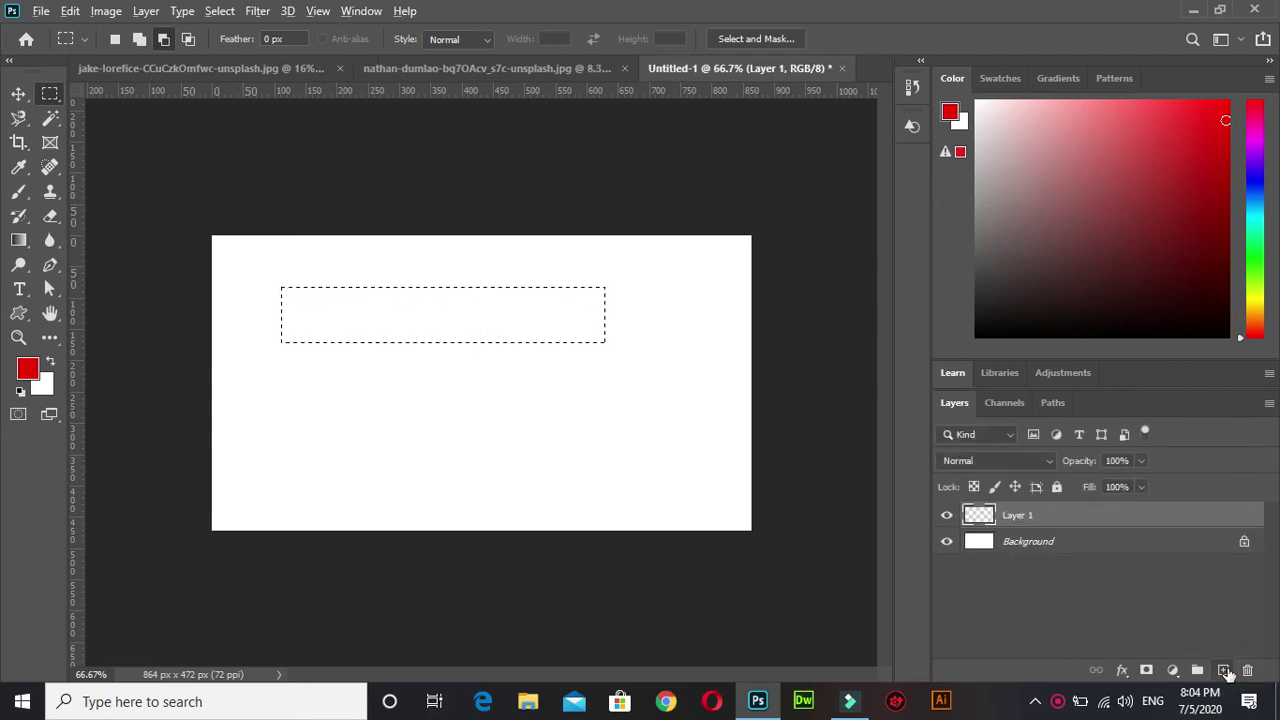
key(alt+BackSpace)
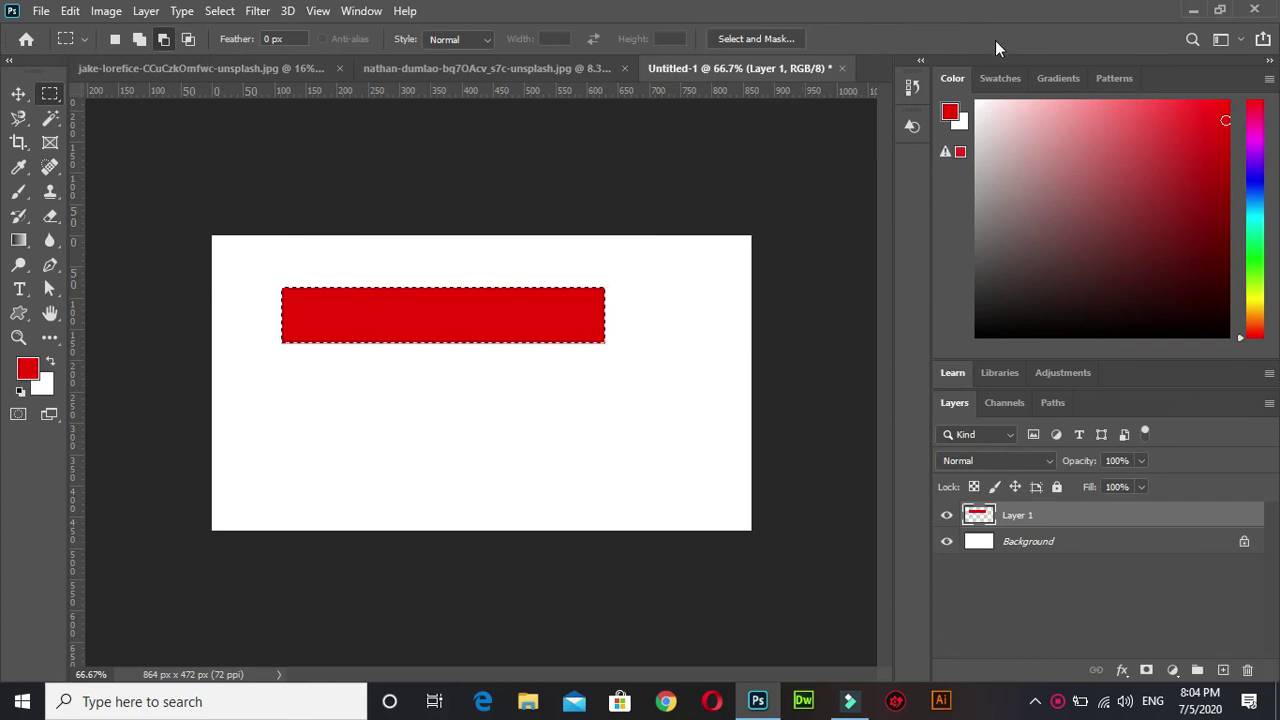
click(950, 114)
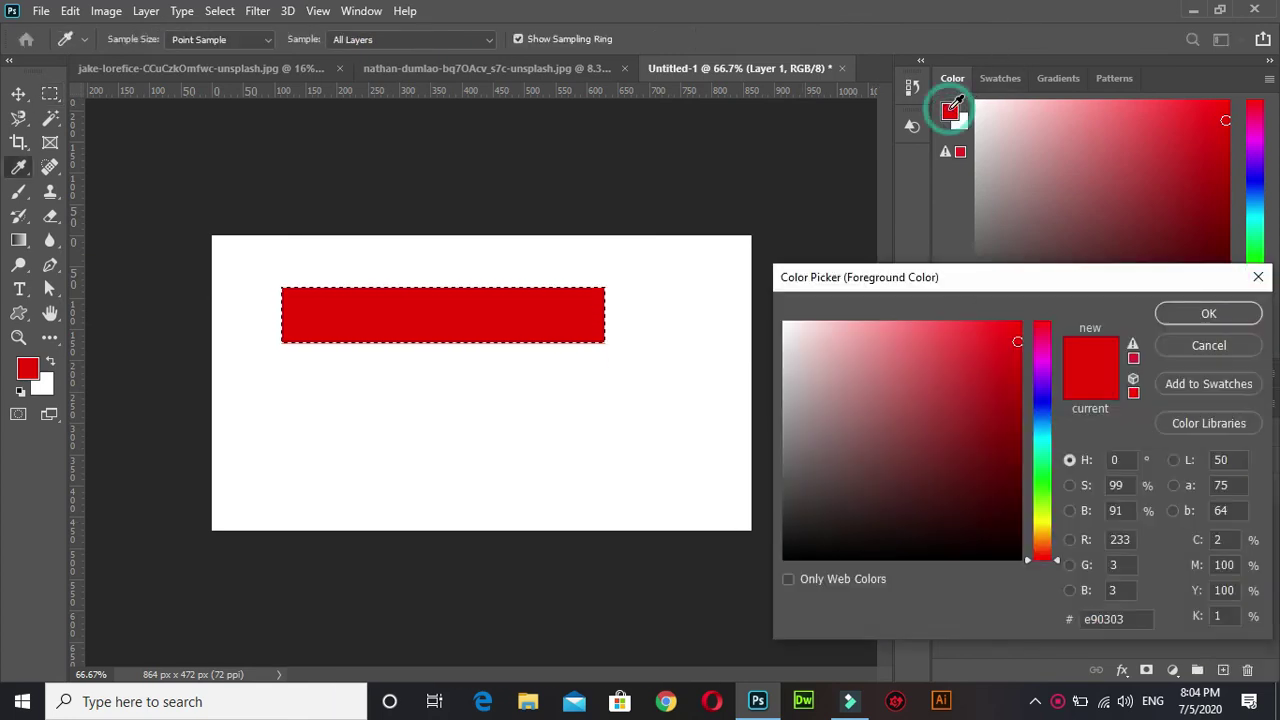
click(1258, 277)
click(432, 275)
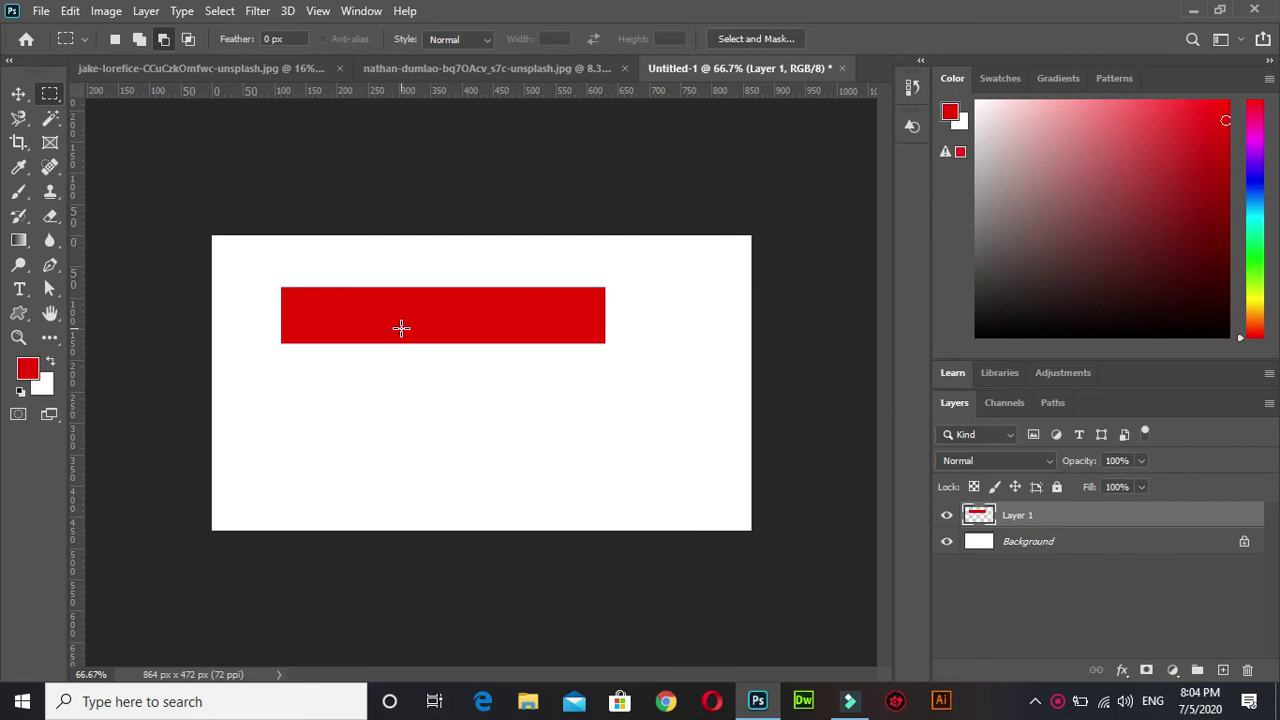
Select a rectangle below the red bar on a new layer and set foreground to bright cyan.
drag(377, 380, 565, 439)
click(1222, 670)
click(1162, 204)
click(1252, 200)
drag(1166, 172, 1250, 110)
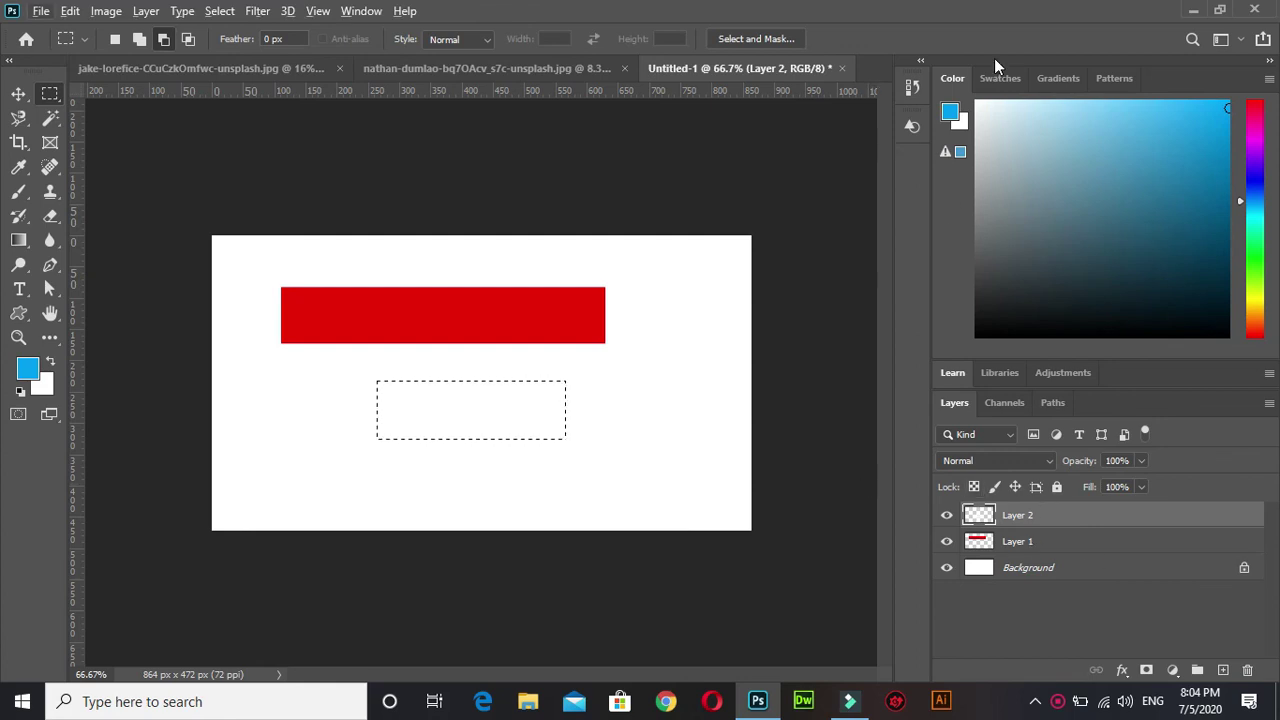
Set the background colour to bright green and fill the selection with it.
click(962, 122)
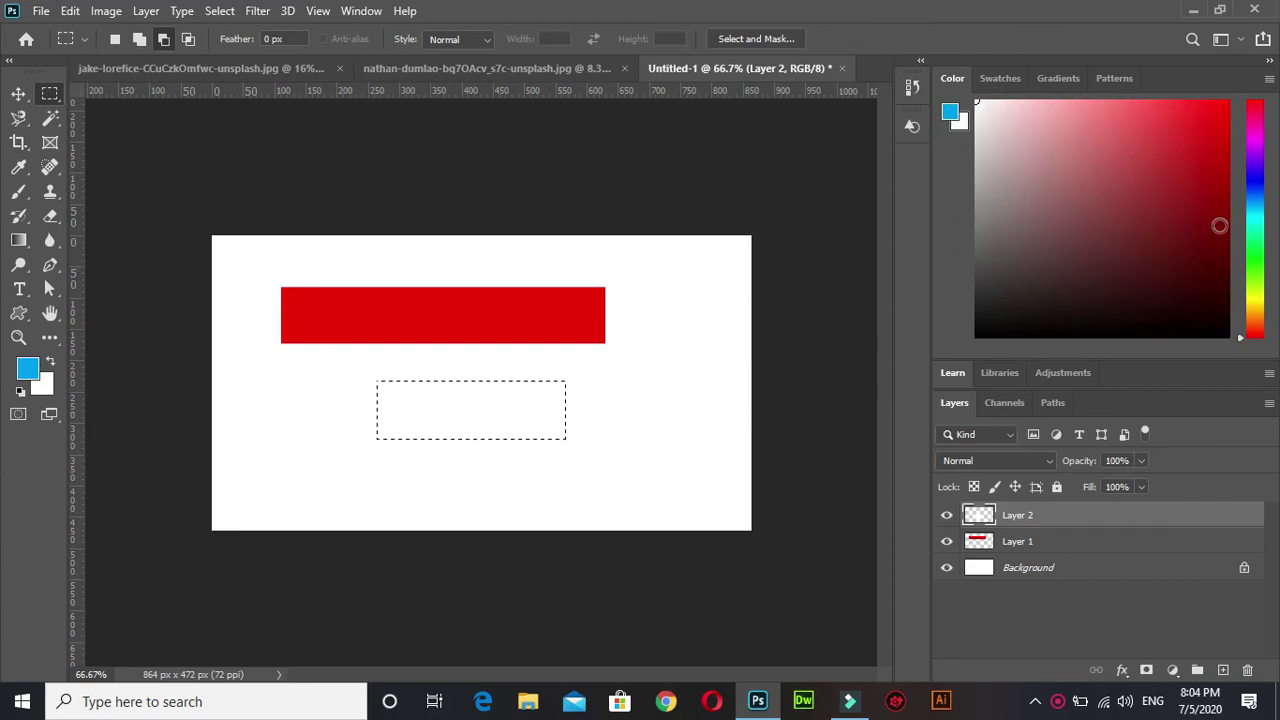
click(1254, 260)
click(1217, 142)
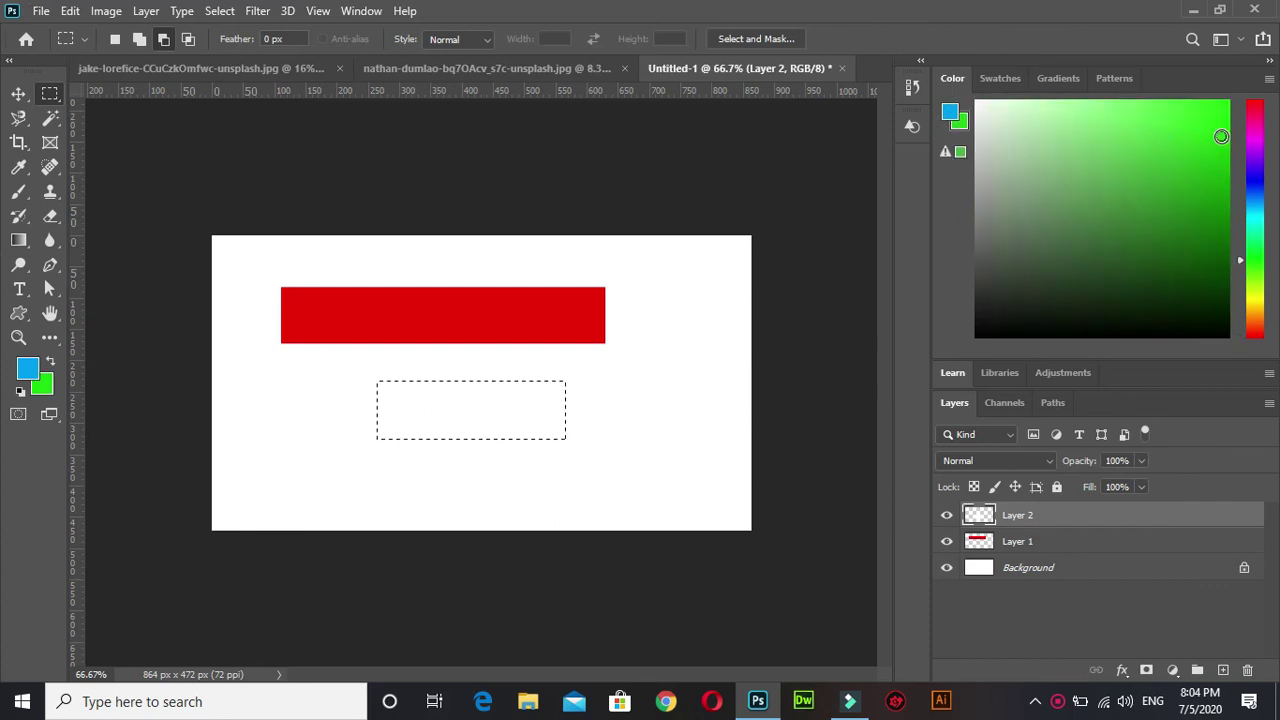
key(ctrl+BackSpace)
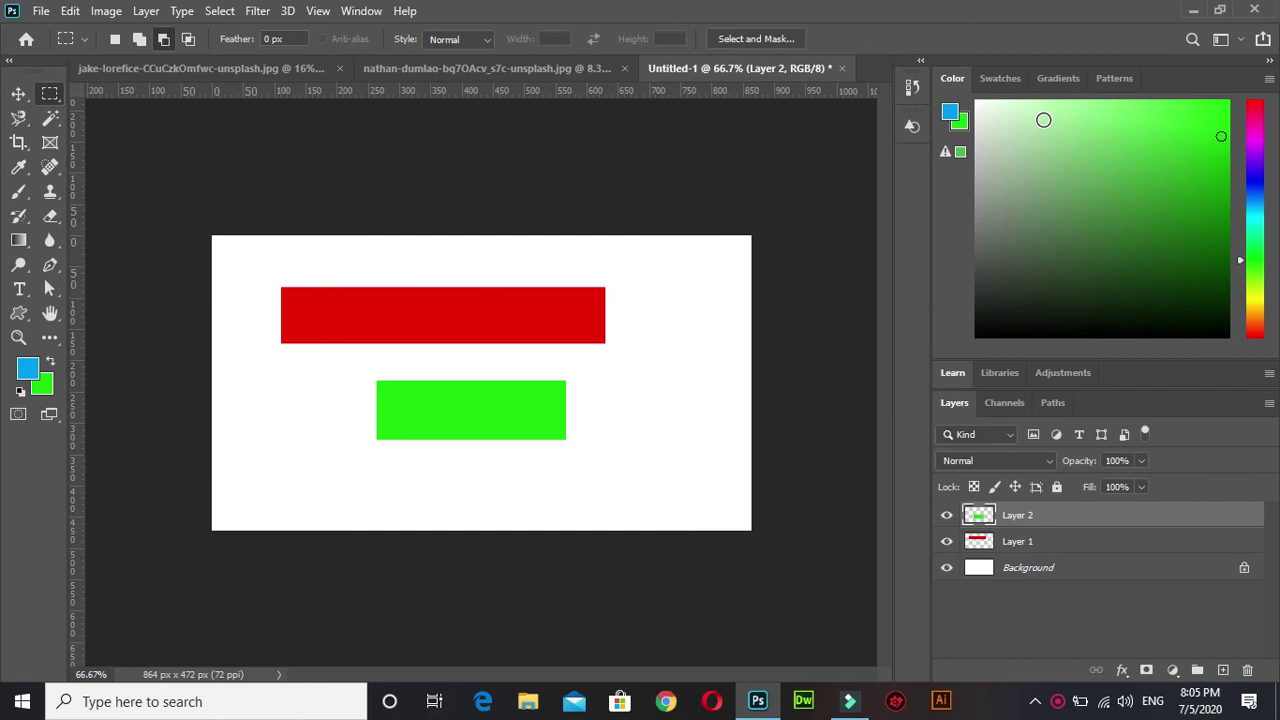
Inspect the foreground and background colour settings without changing them.
double_click(950, 112)
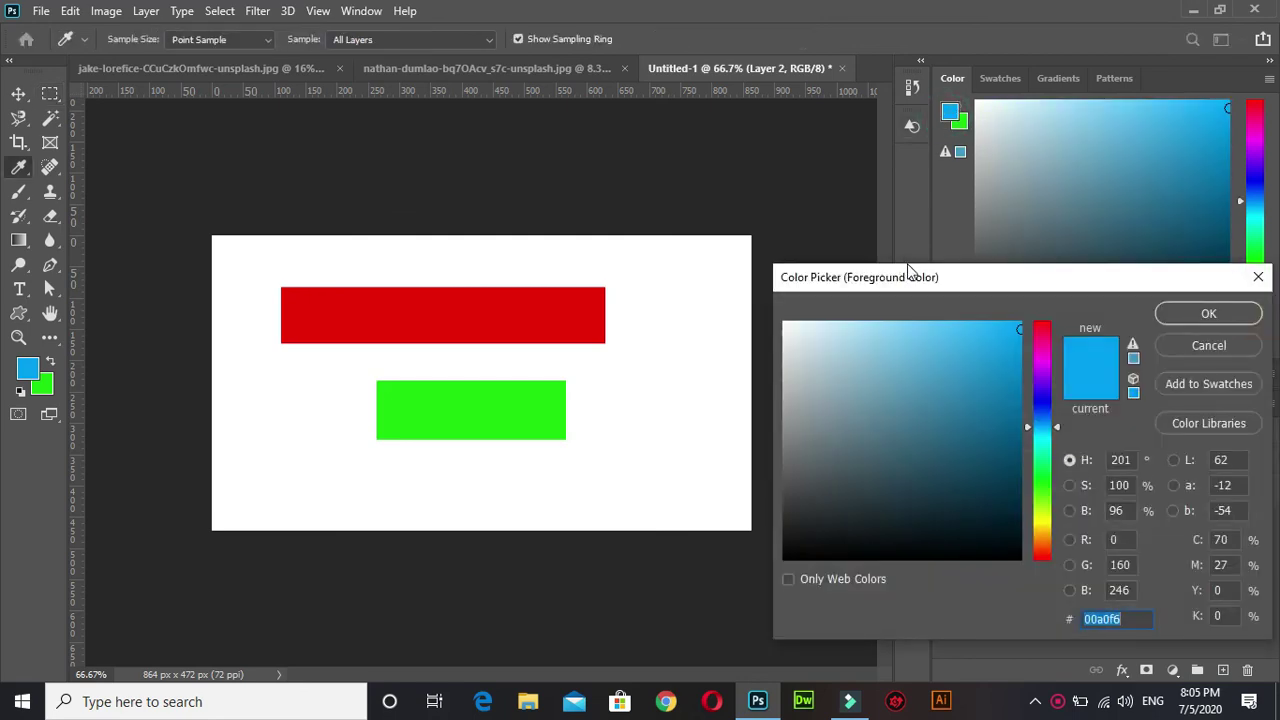
click(1258, 277)
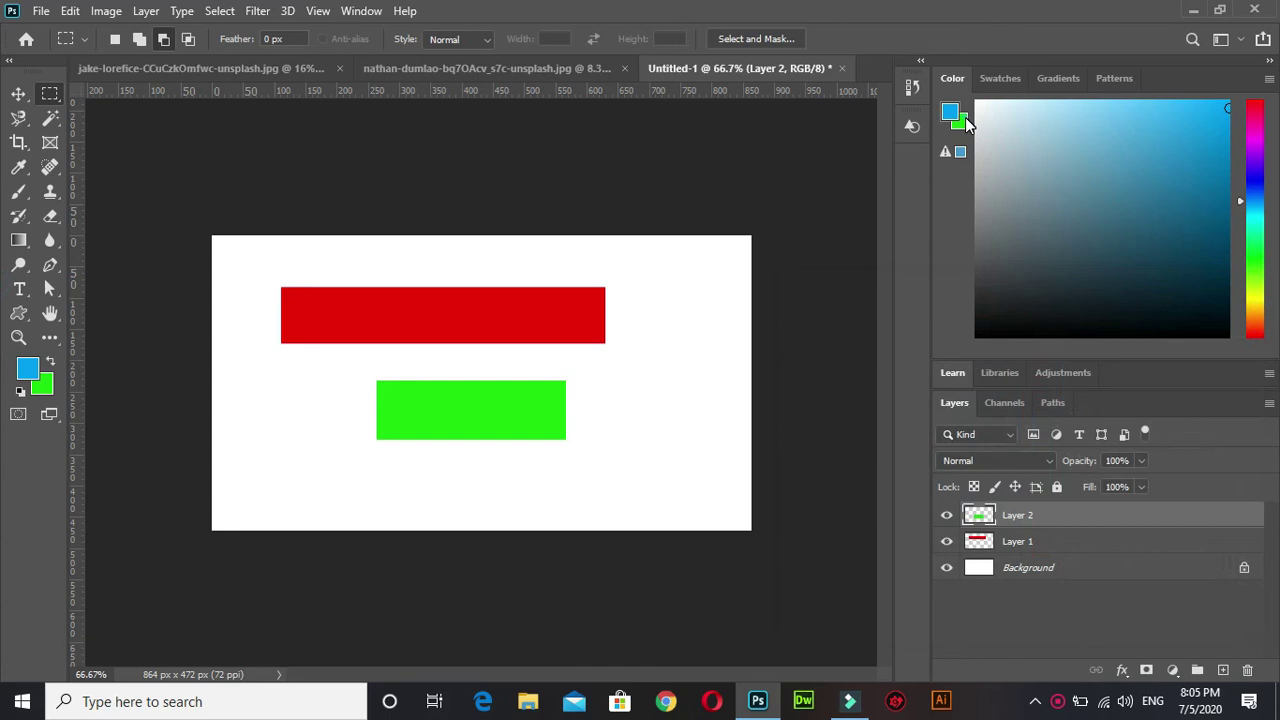
click(965, 117)
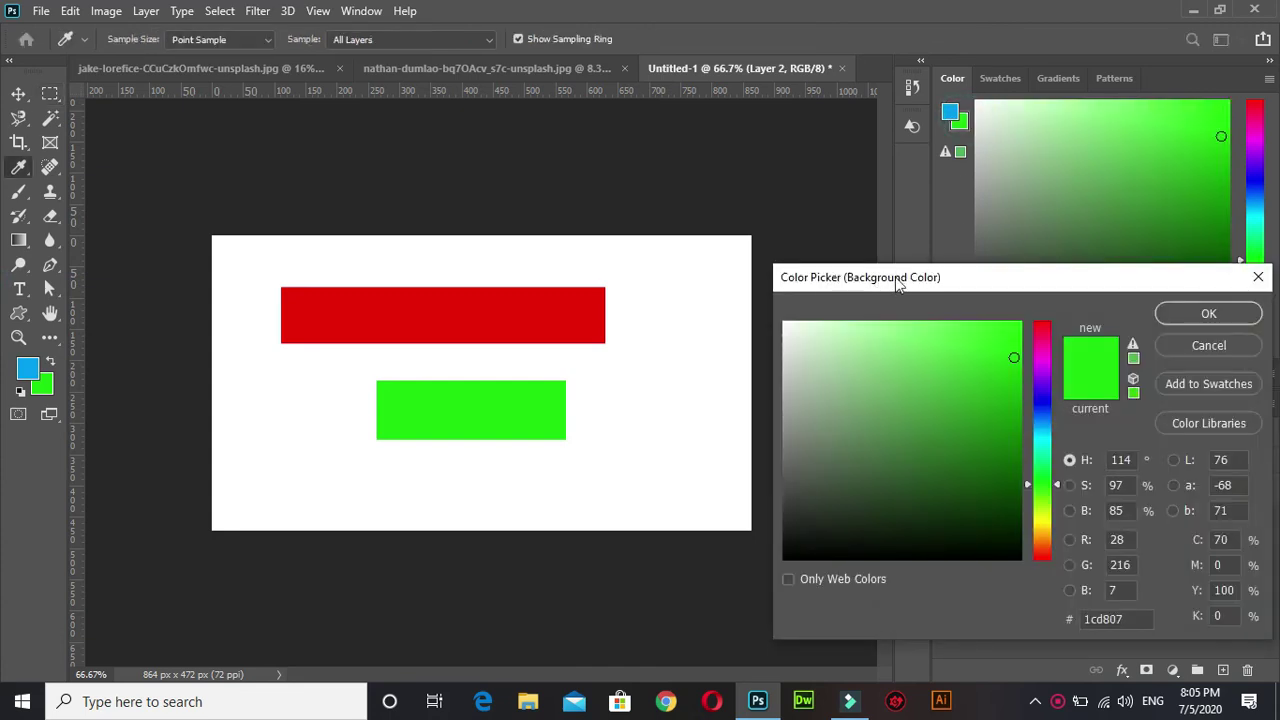
click(1258, 278)
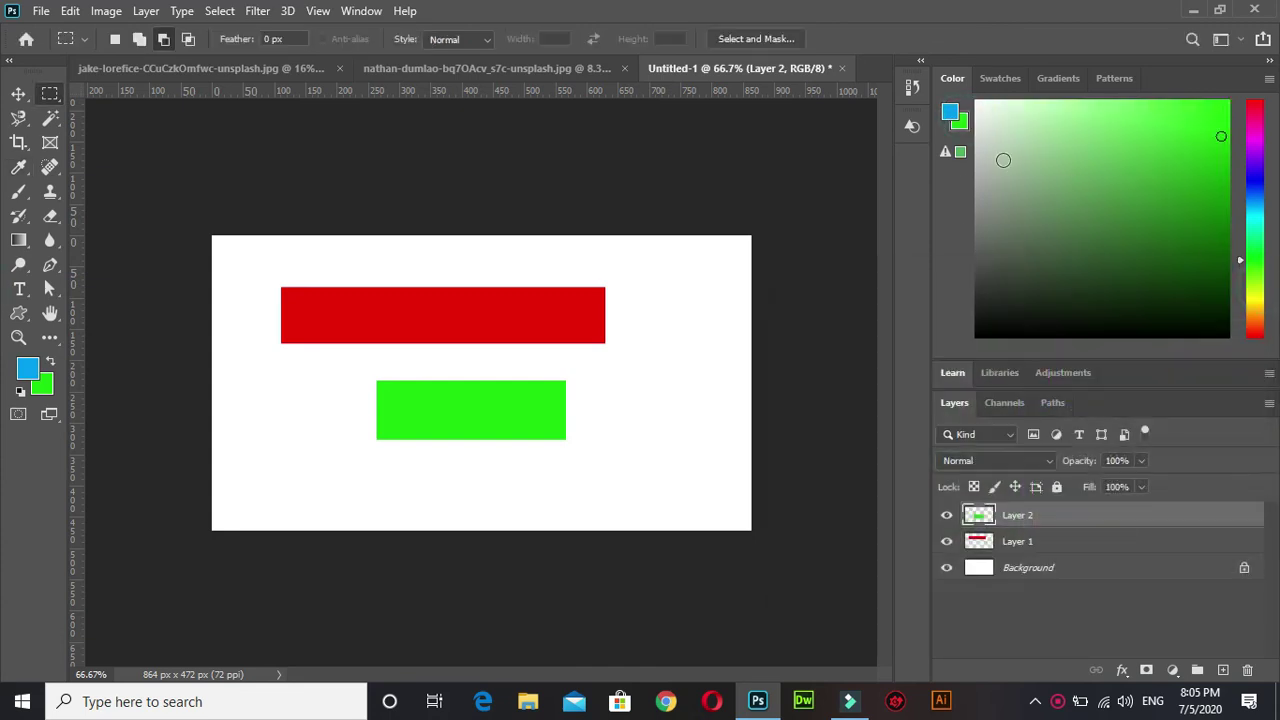
click(950, 110)
Choose the Elliptical Marquee Tool from the marquee tool list.
right_click(55, 92)
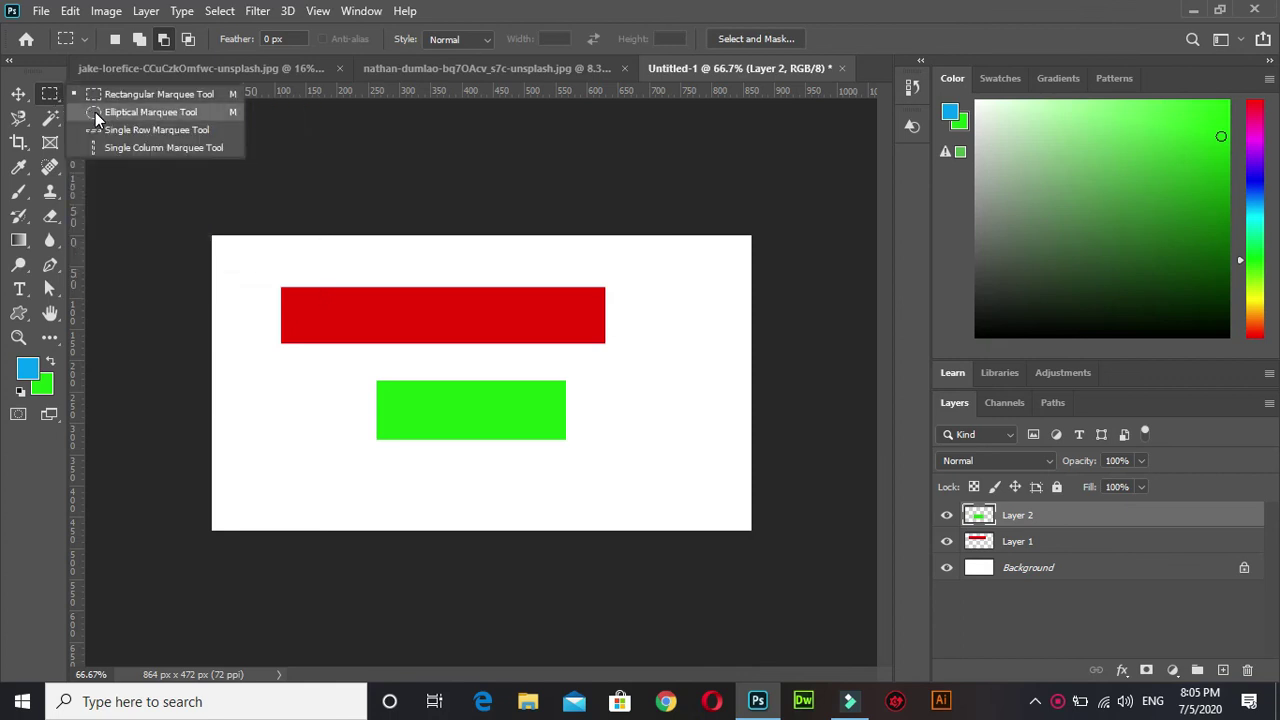
click(95, 112)
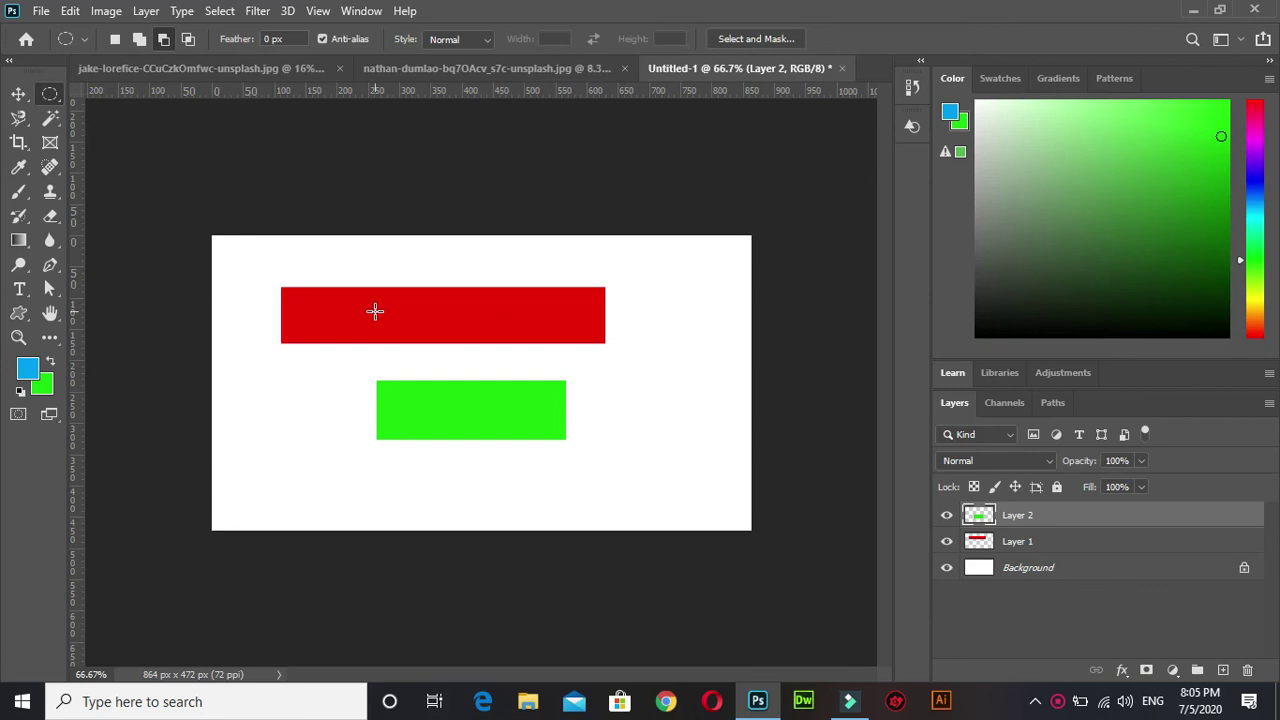